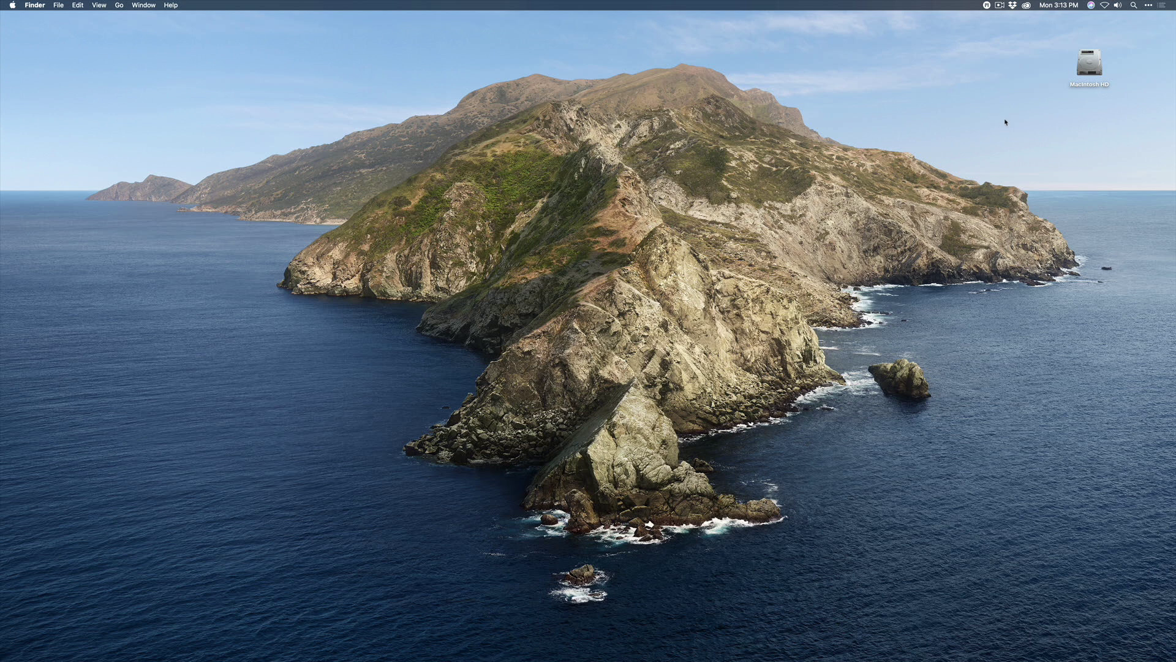
# Browse from Macintosh HD through Library › Audio › Apple Loops › Apple to the Final Cut Pro Sound Effects folder.
pyautogui.doubleClick(1090, 64)
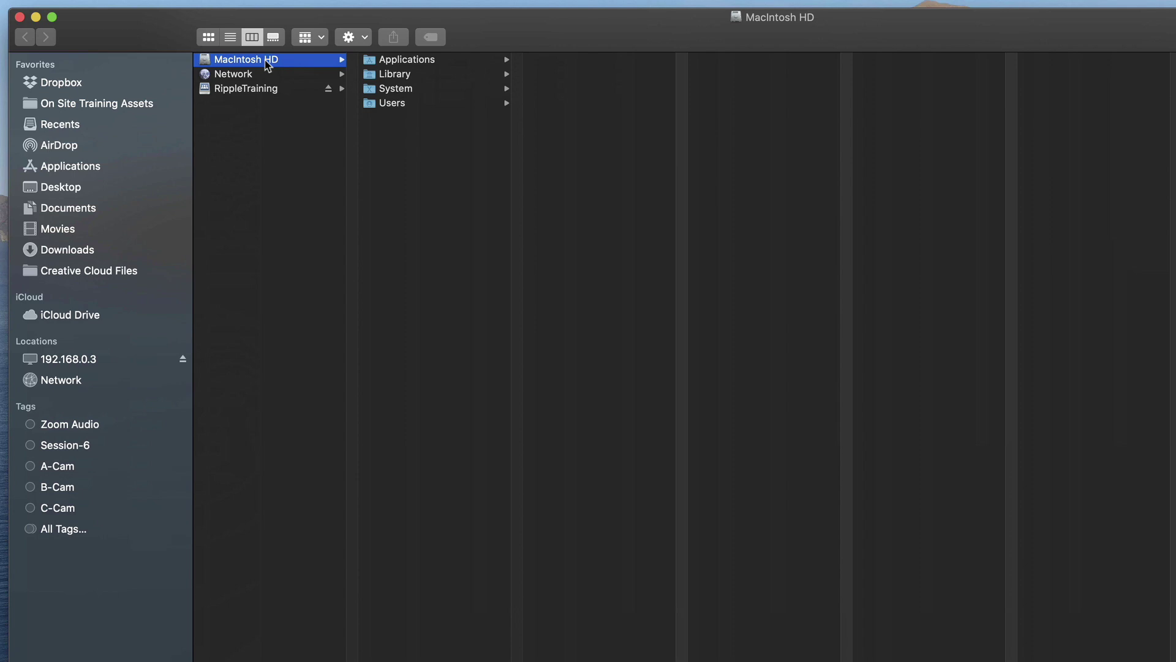
pyautogui.click(390, 76)
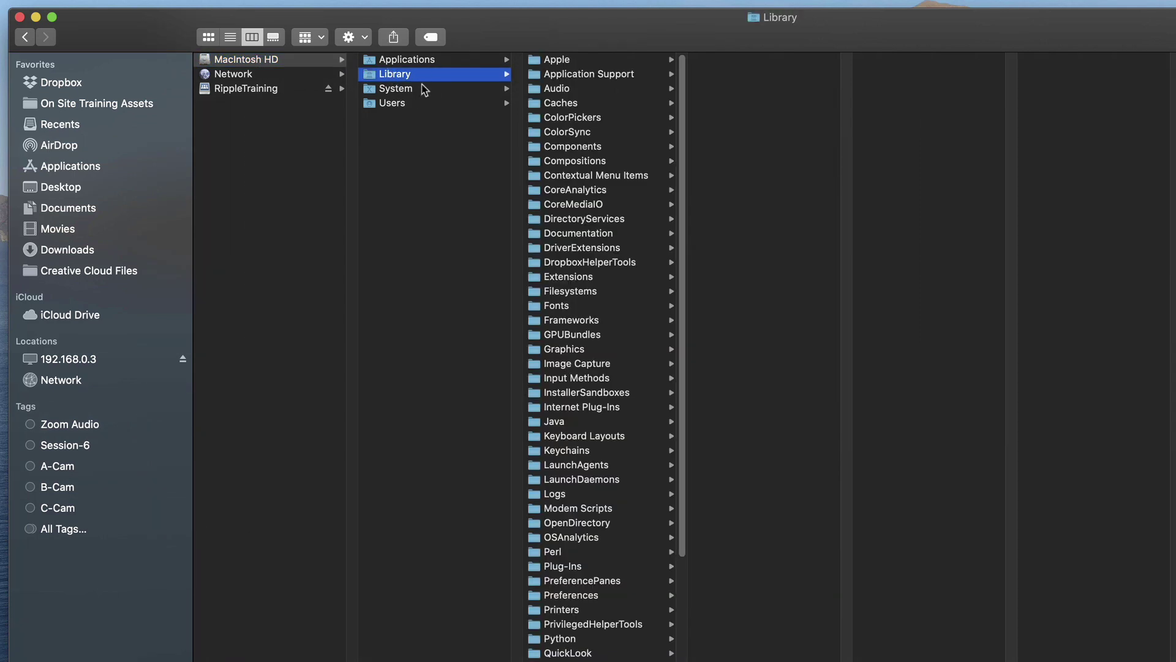
pyautogui.click(559, 90)
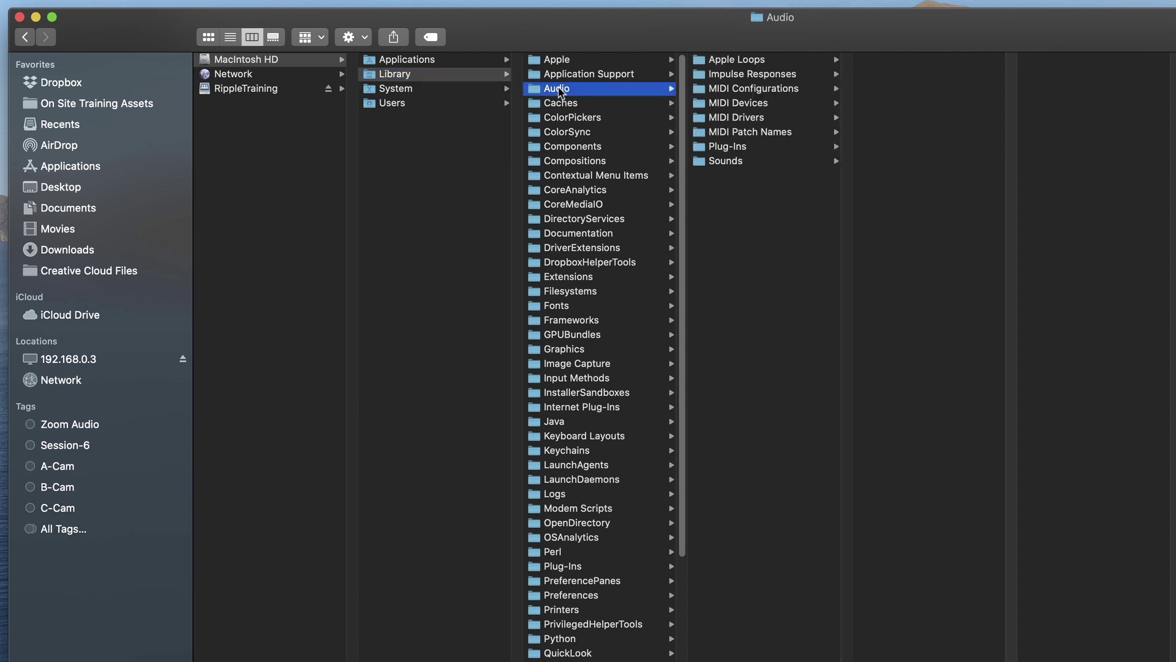
pyautogui.click(731, 63)
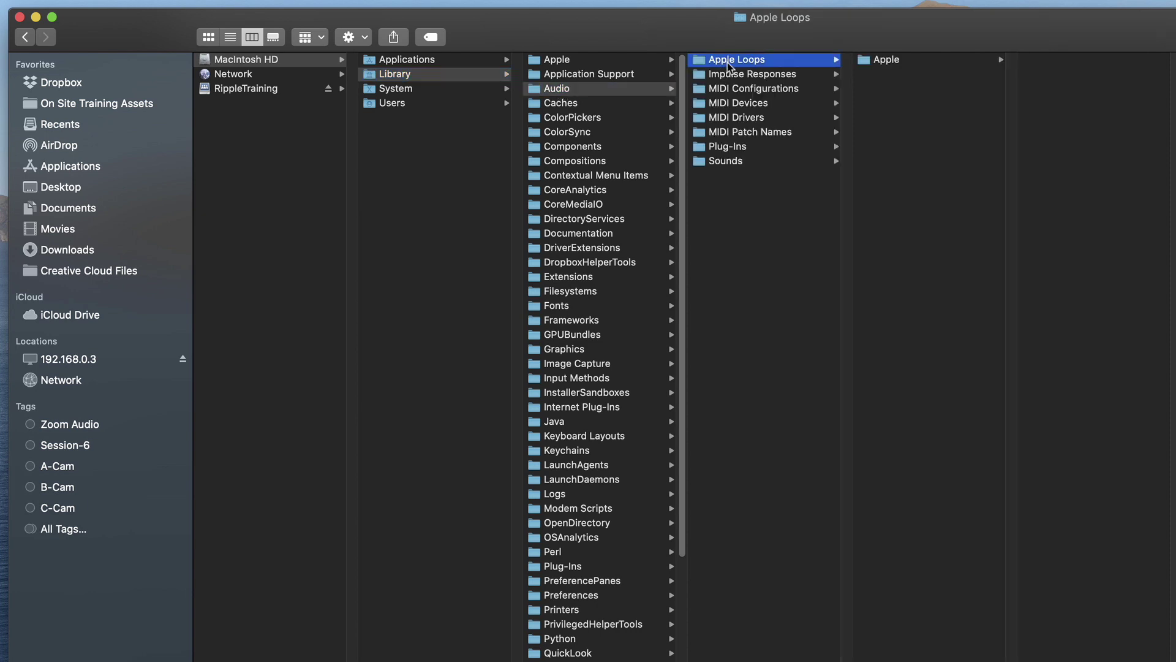
pyautogui.click(889, 63)
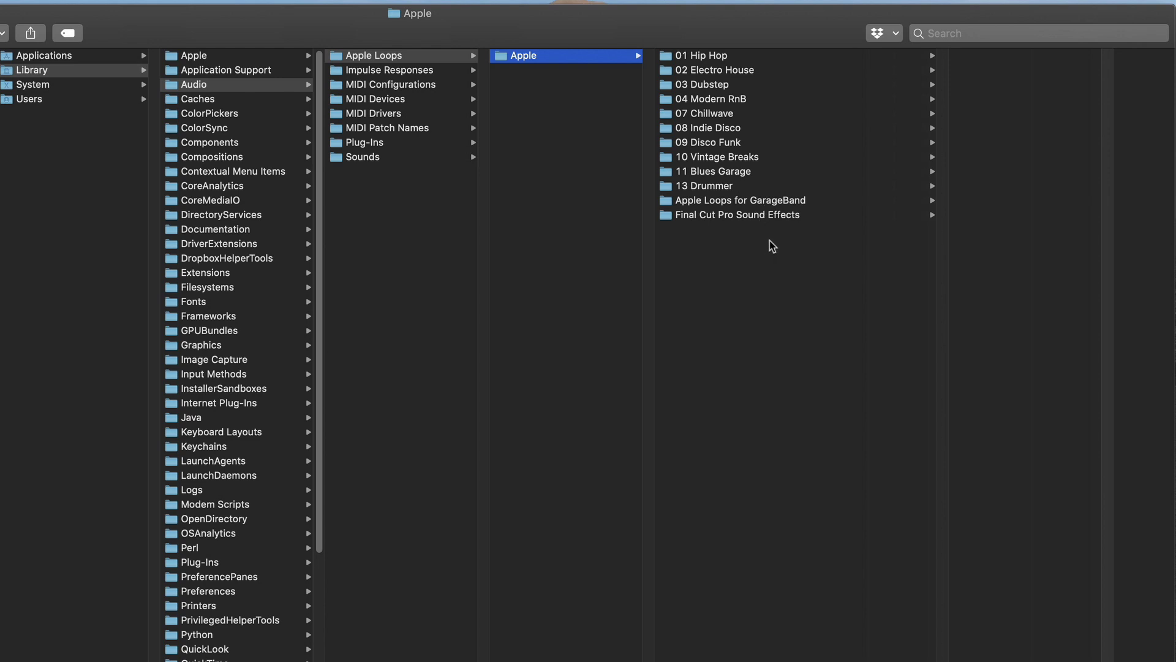
pyautogui.click(723, 215)
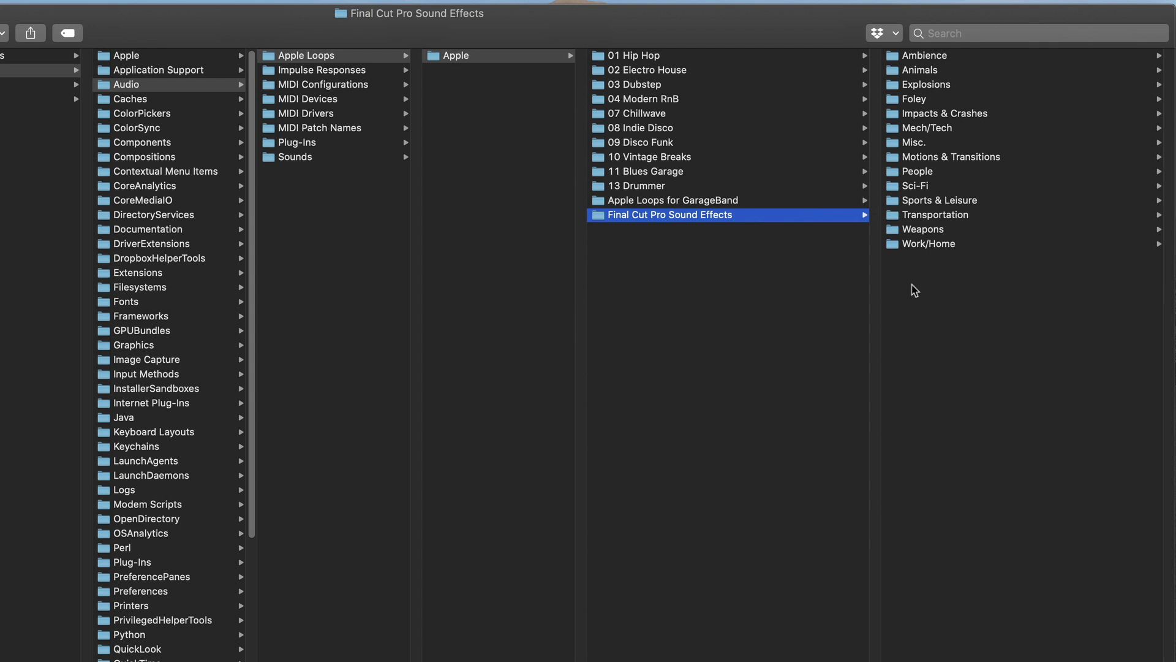
pyautogui.click(693, 201)
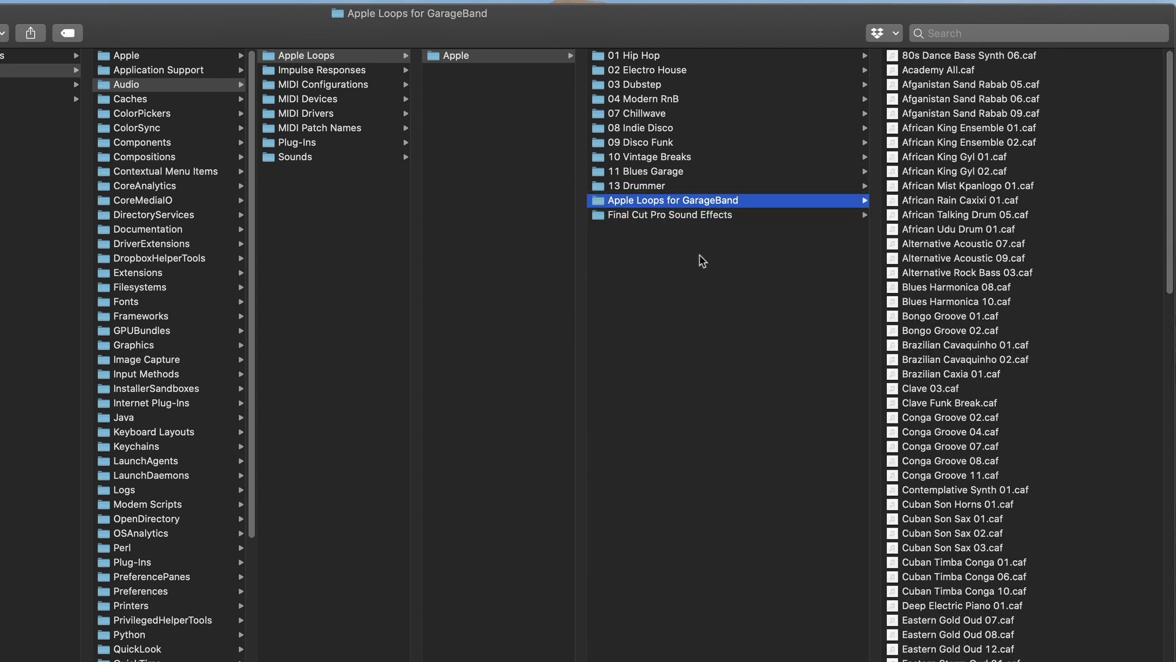
pyautogui.click(657, 216)
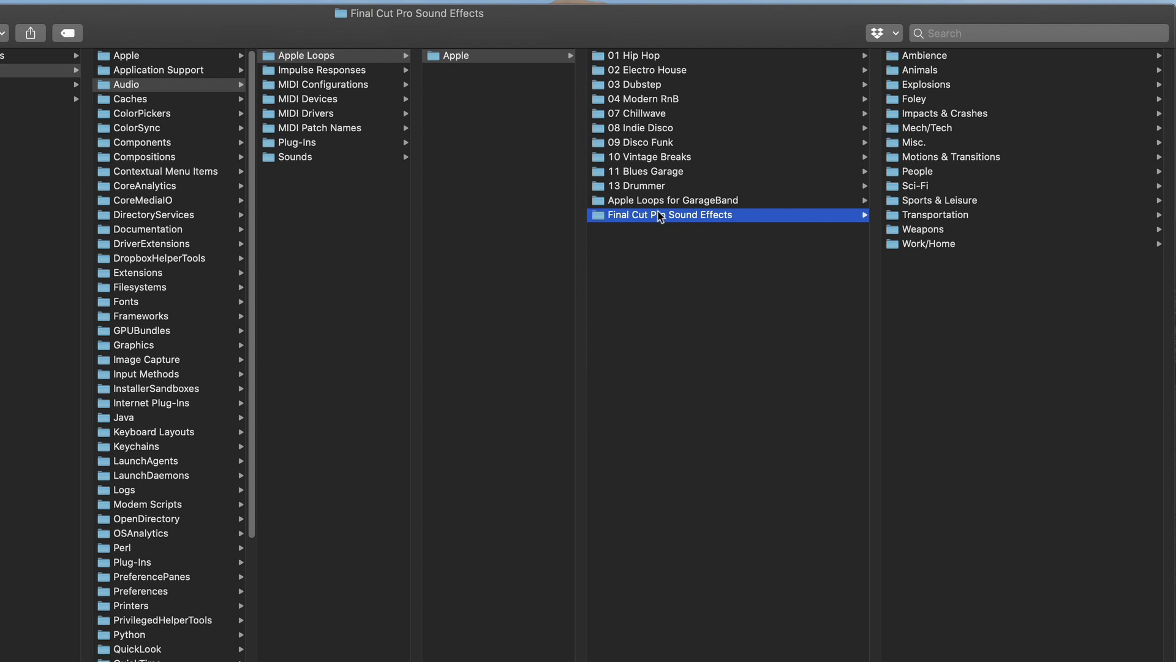
# Make an alias of Apple Loops for GarageBand and move it into Final Cut Pro Sound Effects.
pyautogui.click(645, 203)
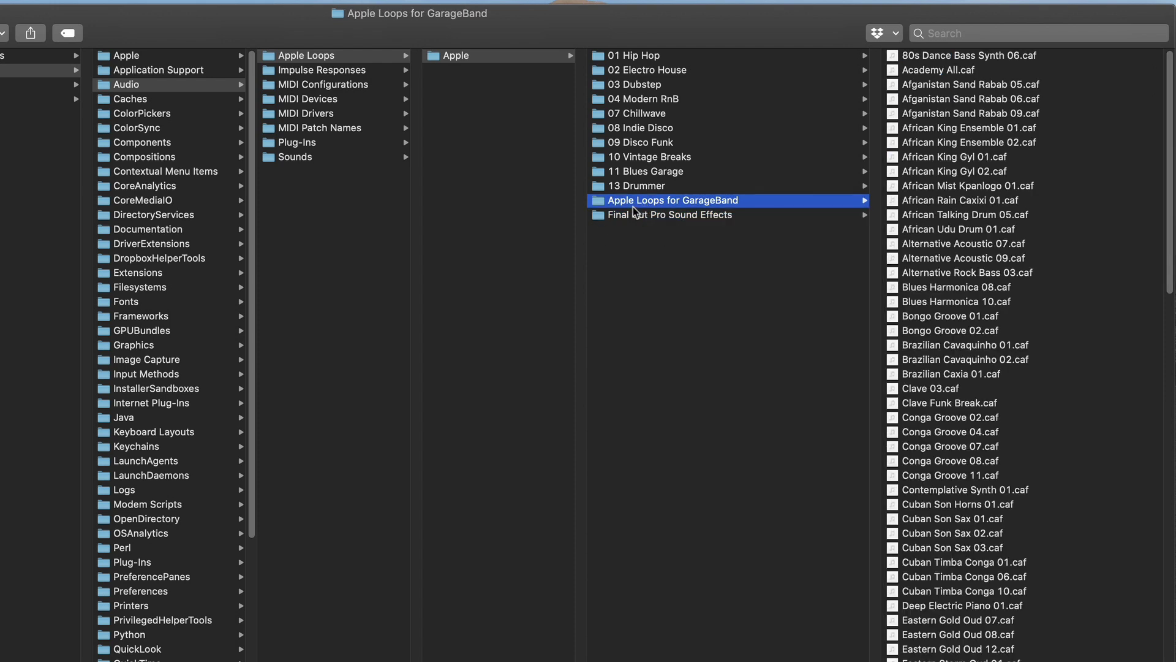
pyautogui.rightClick(708, 206)
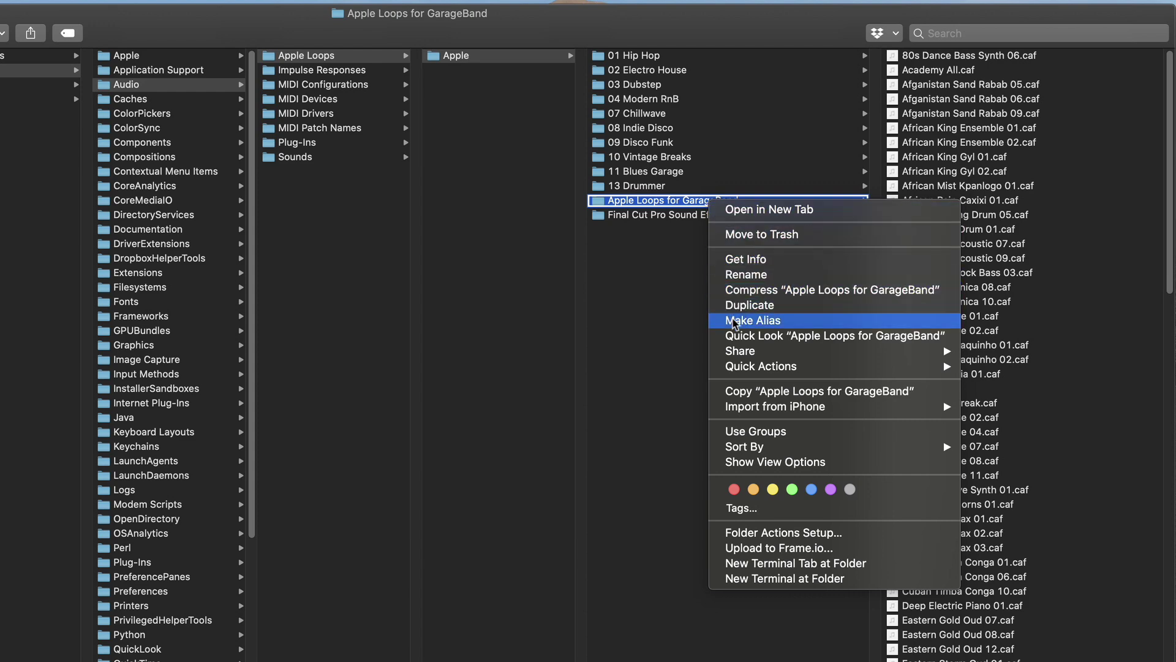
pyautogui.click(734, 322)
pyautogui.click(604, 241)
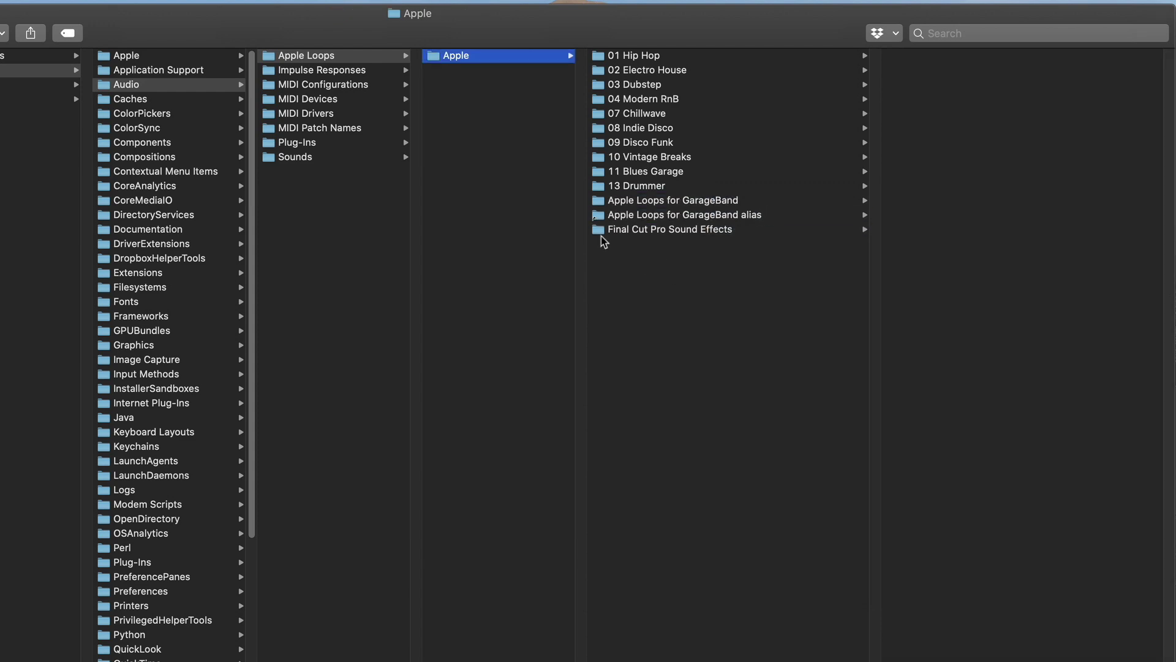
pyautogui.click(604, 221)
pyautogui.moveTo(599, 220); pyautogui.dragTo(603, 230)
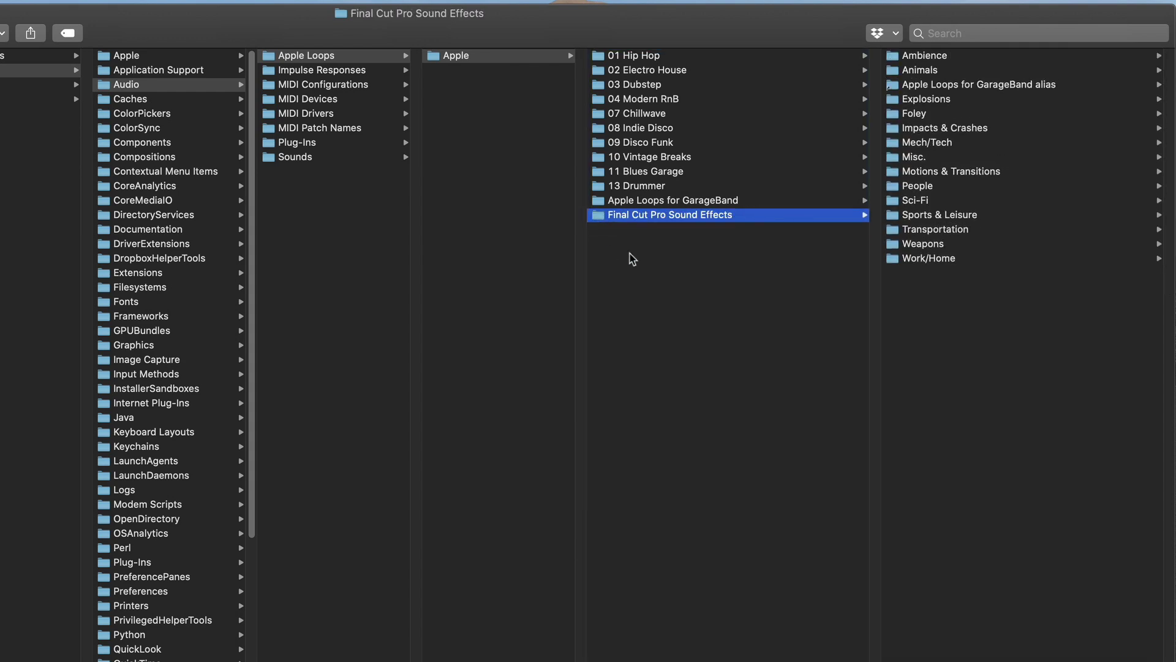
# Rename the new alias to 'GB Loops'.
pyautogui.click(977, 88)
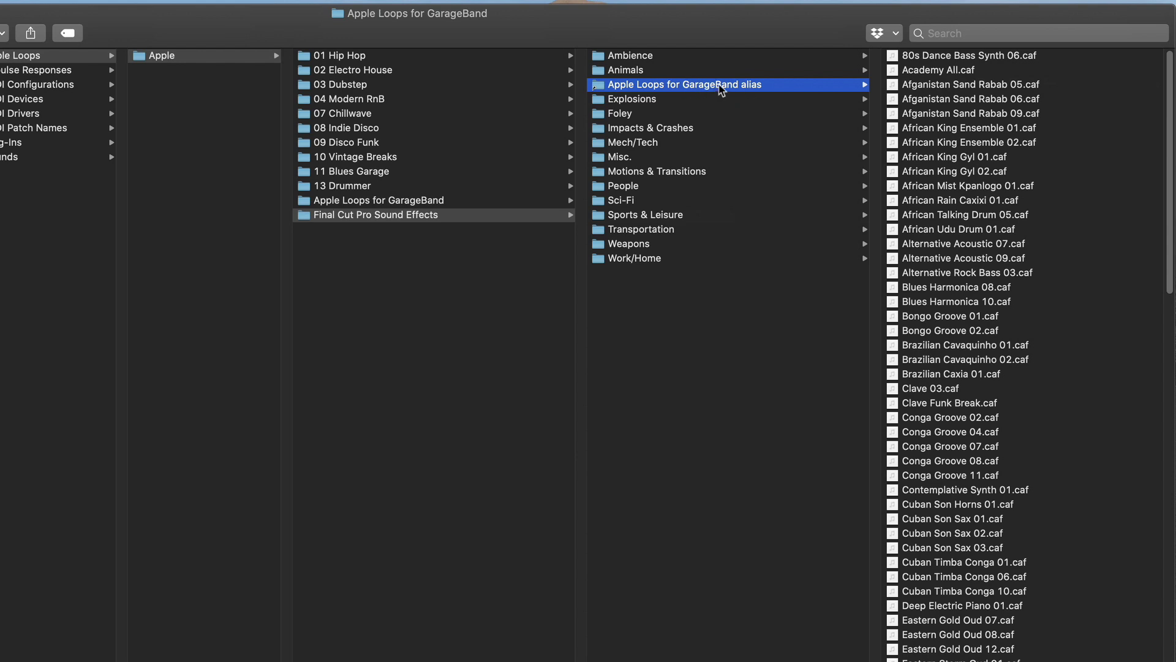
pyautogui.click(711, 84)
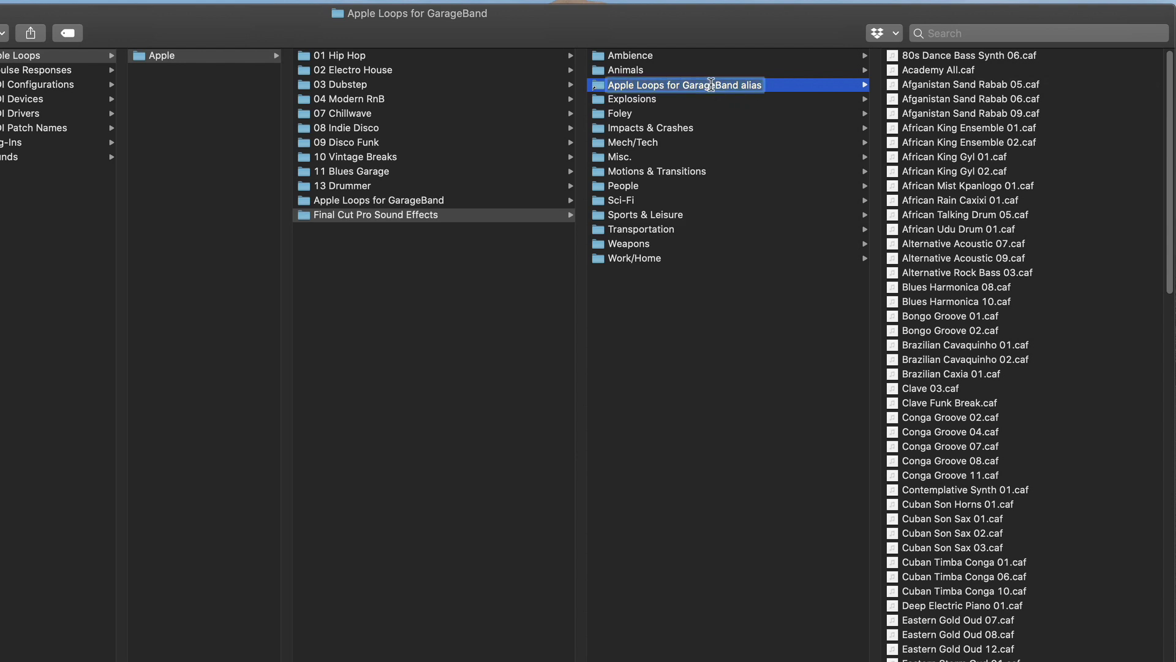
pyautogui.write('GB')
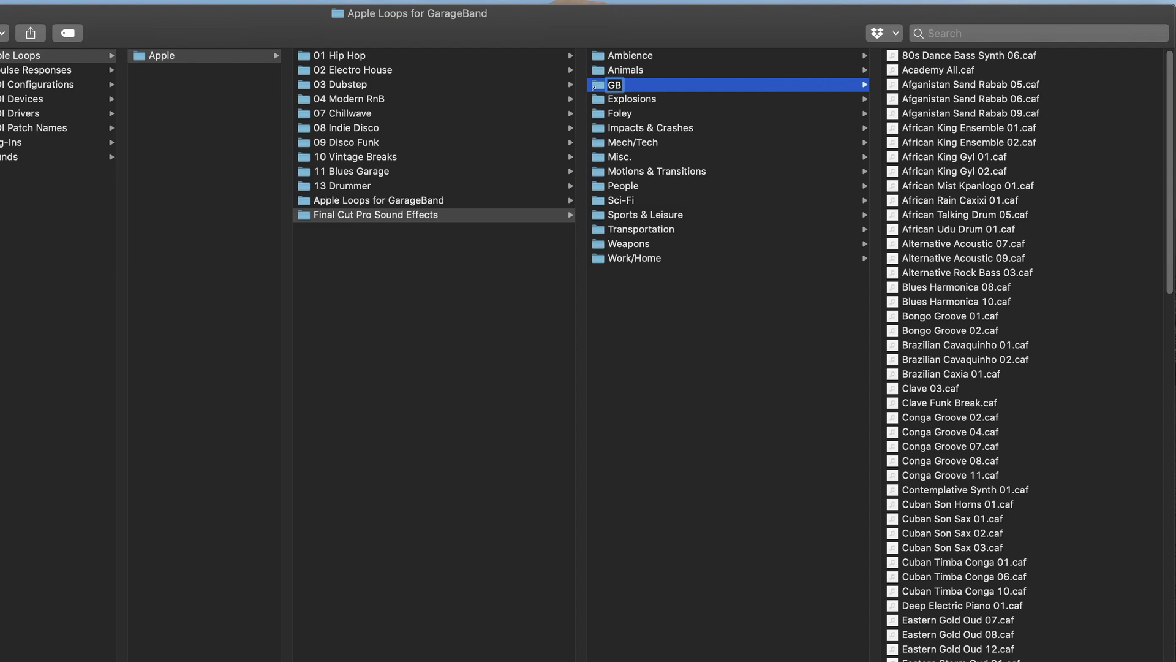
pyautogui.write(' Loops')
pyautogui.press('Return')
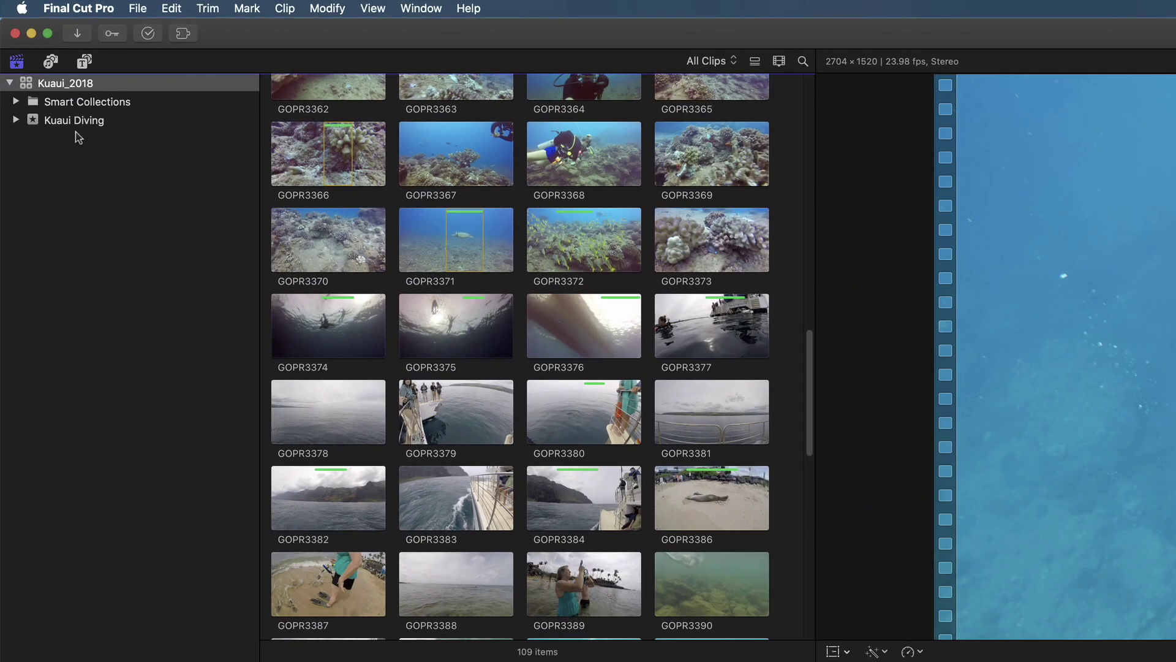
# Show the Sound Effects browser filtered to the GB Loops category.
pyautogui.click(50, 62)
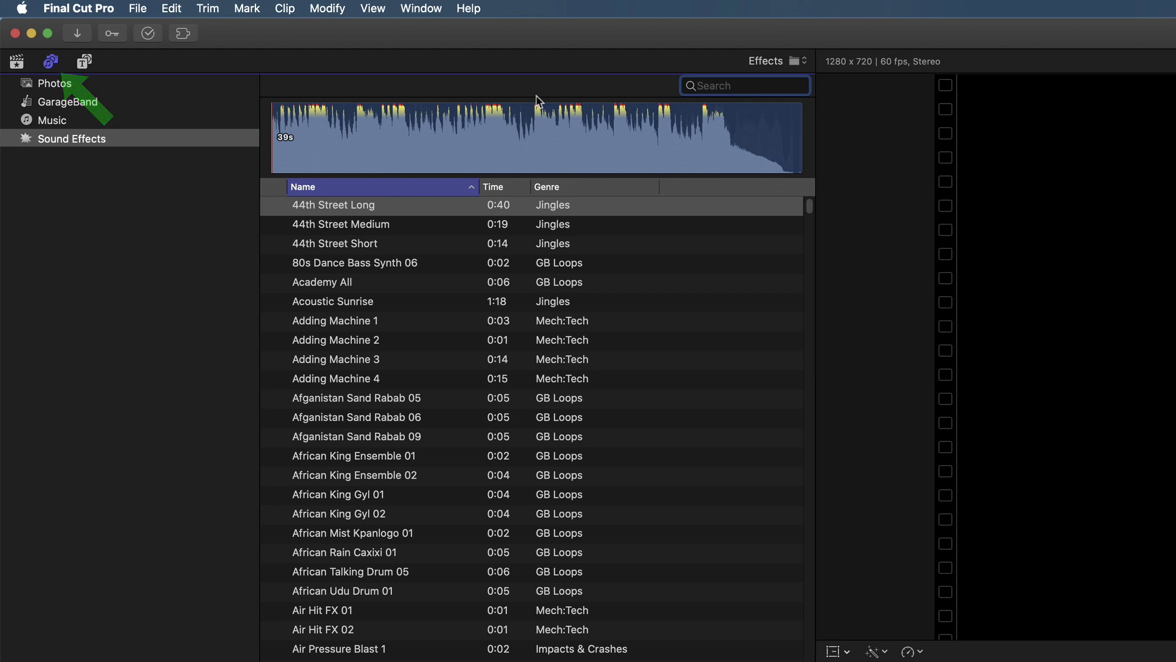
pyautogui.click(766, 62)
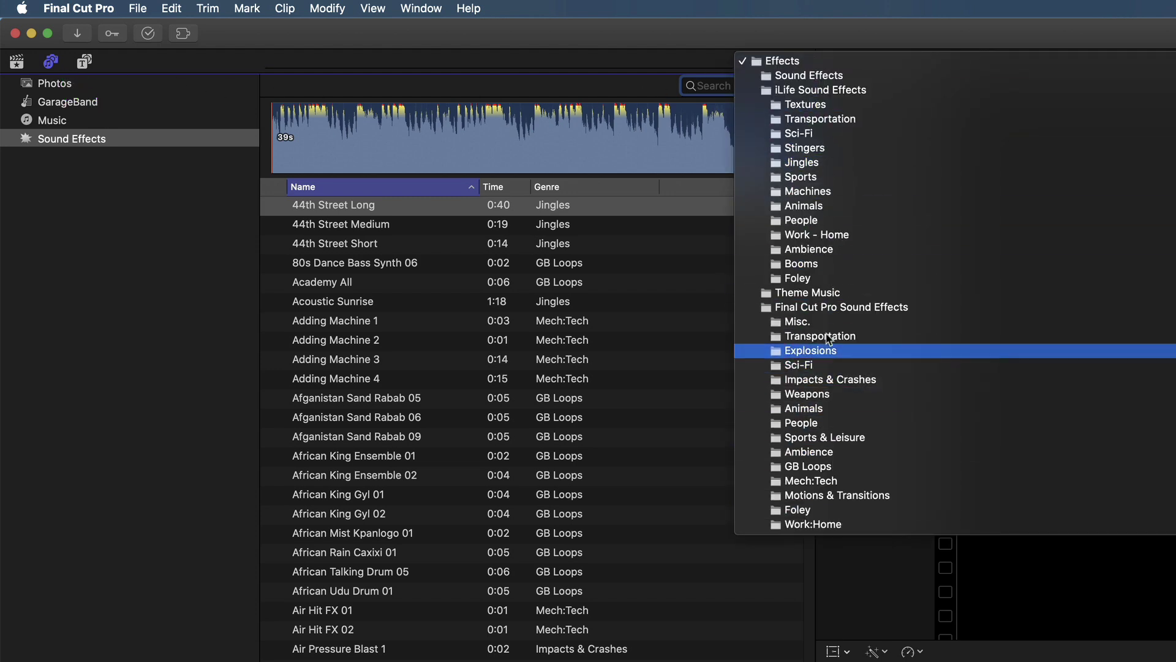
pyautogui.click(874, 463)
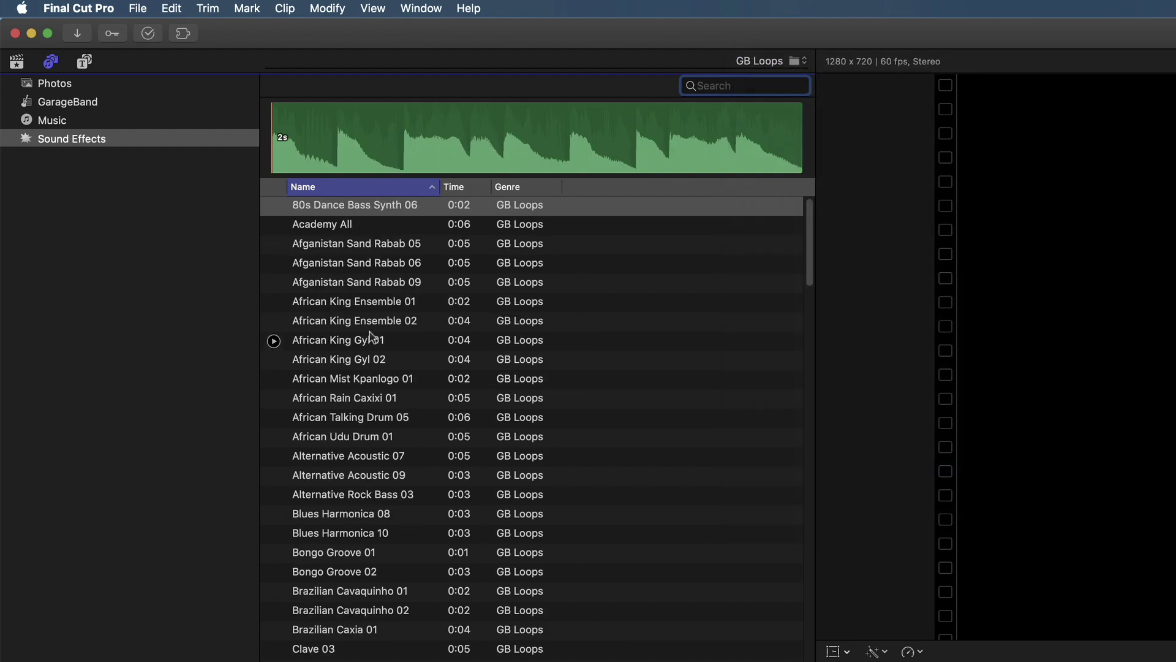
# Preview Afganistan Sand Rabab 05, African King Ensemble 01, Gyl 01, and Gyl 02 loops.
pyautogui.click(326, 247)
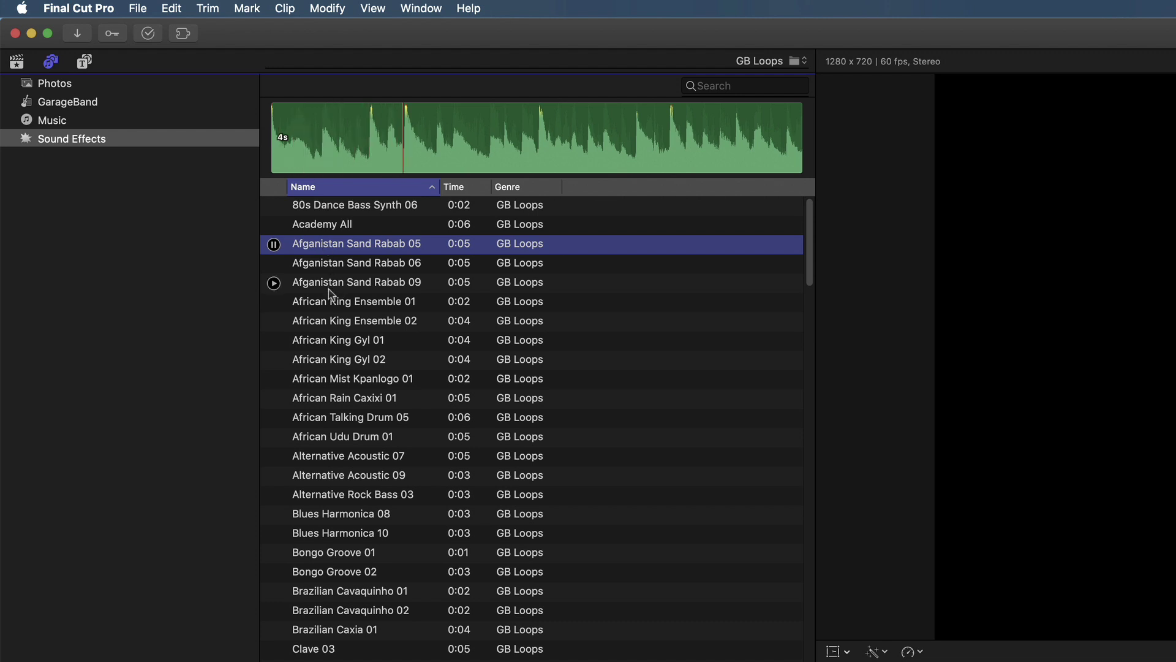
pyautogui.click(337, 304)
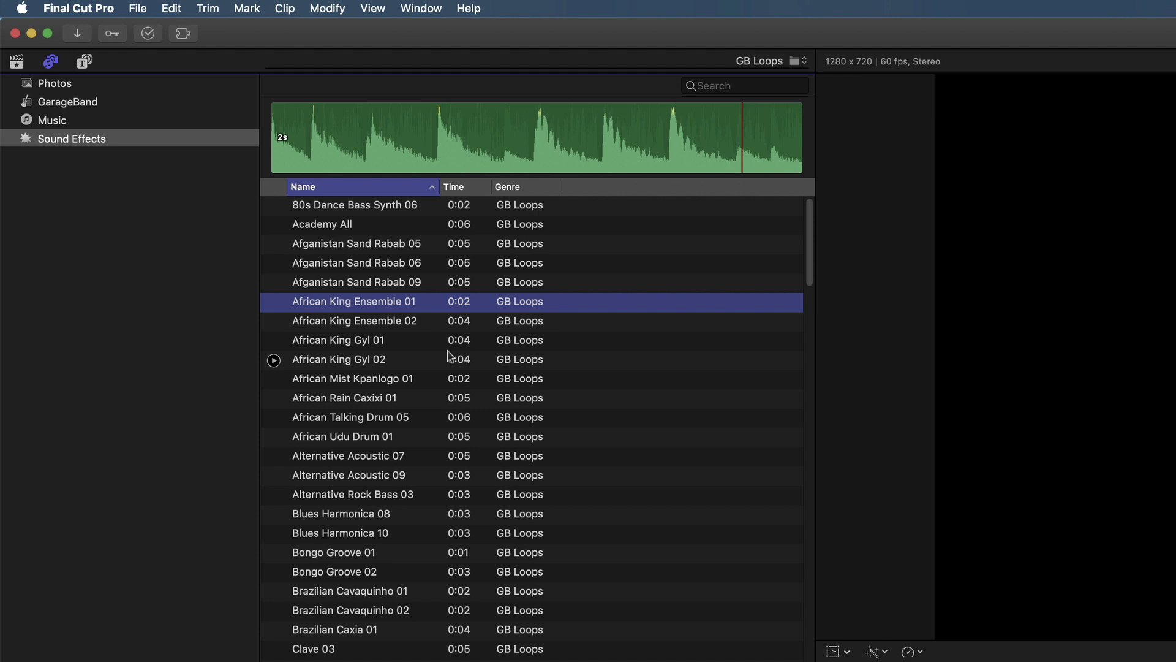
pyautogui.click(320, 345)
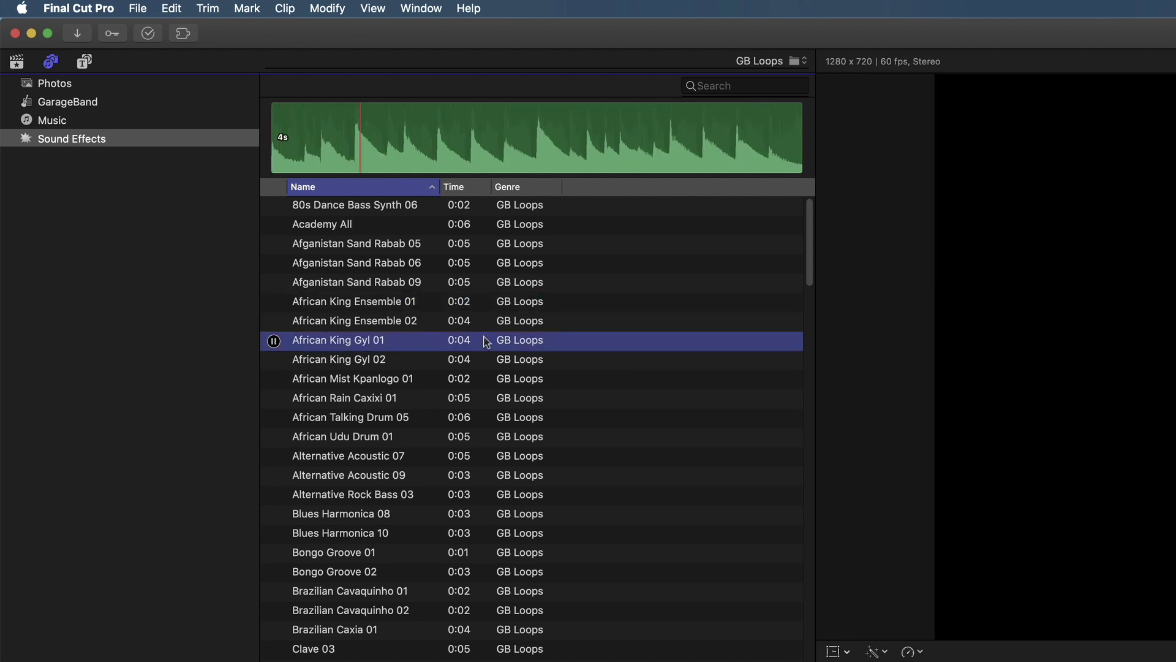
pyautogui.press('space')
pyautogui.click(363, 366)
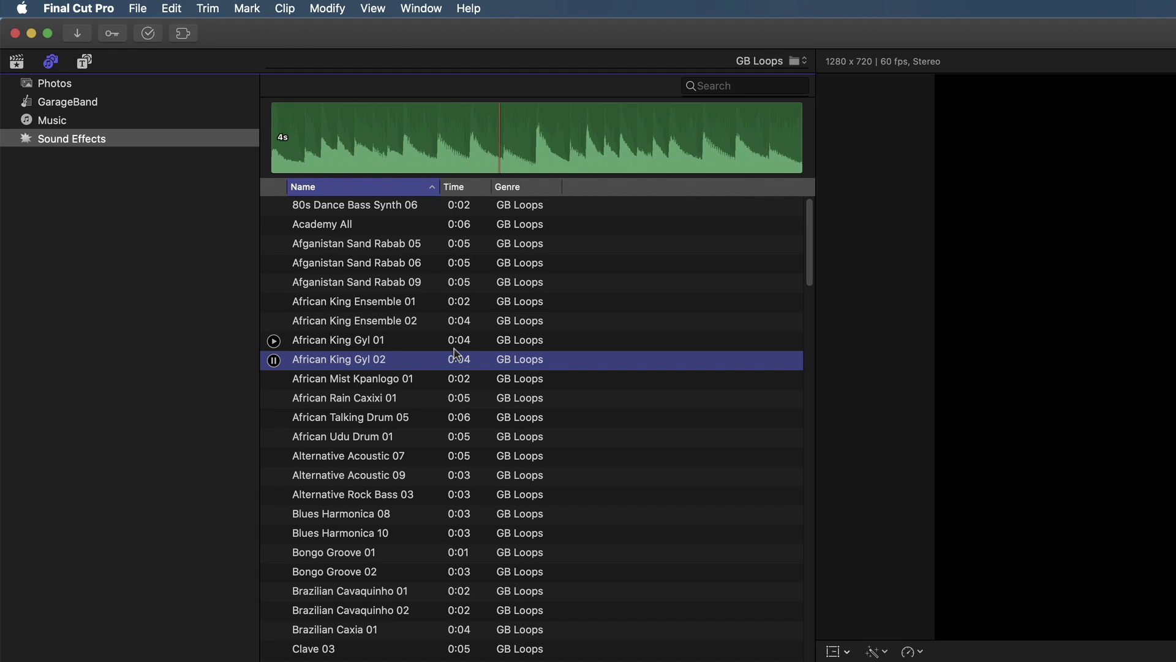
# Add African King Gyl 02 at the timeline start beneath the underwater footage and trim its end.
pyautogui.click(551, 145)
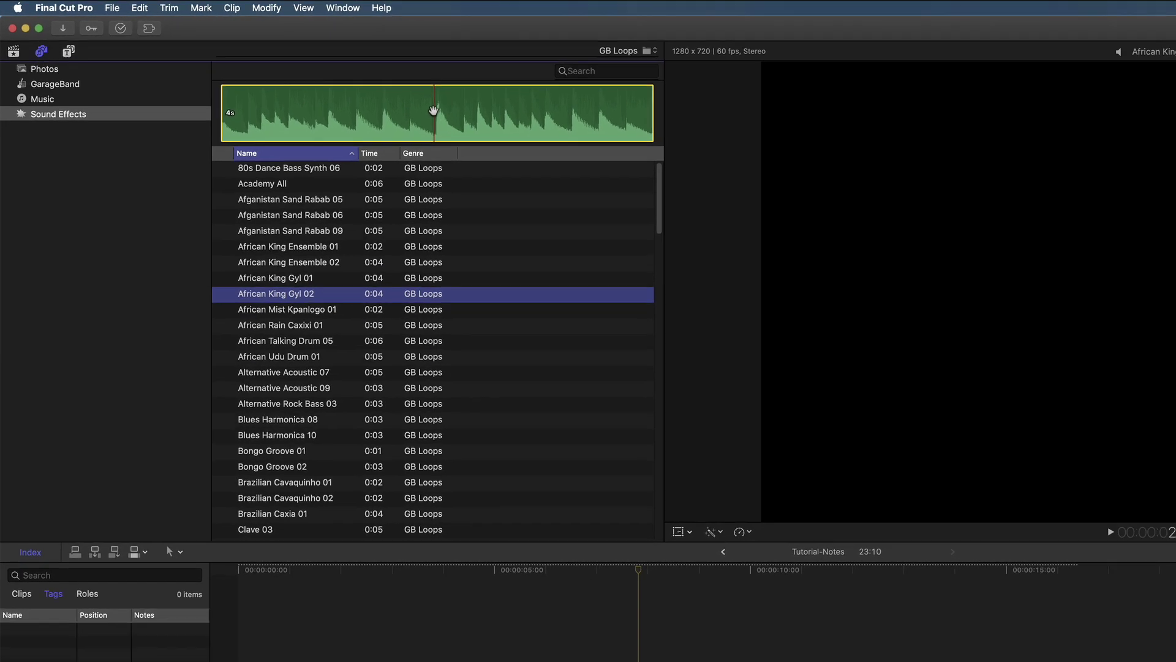
pyautogui.moveTo(433, 110); pyautogui.dragTo(311, 661)
pyautogui.moveTo(219, 591); pyautogui.dragTo(173, 577)
pyautogui.click(293, 446)
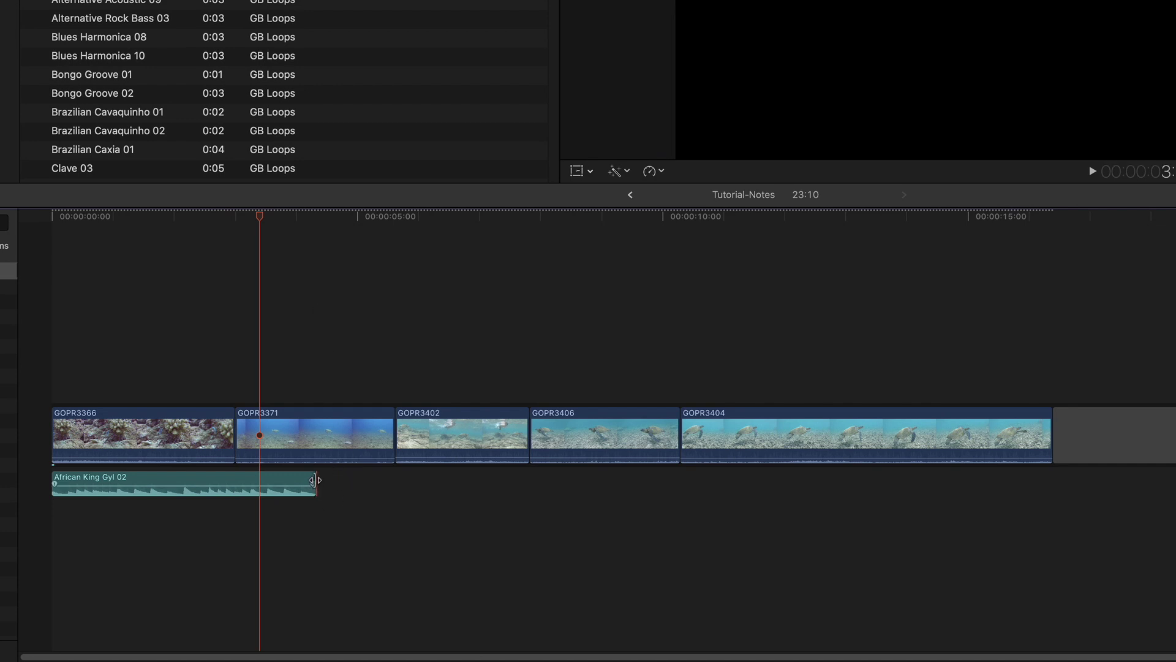
pyautogui.moveTo(314, 480); pyautogui.dragTo(281, 541)
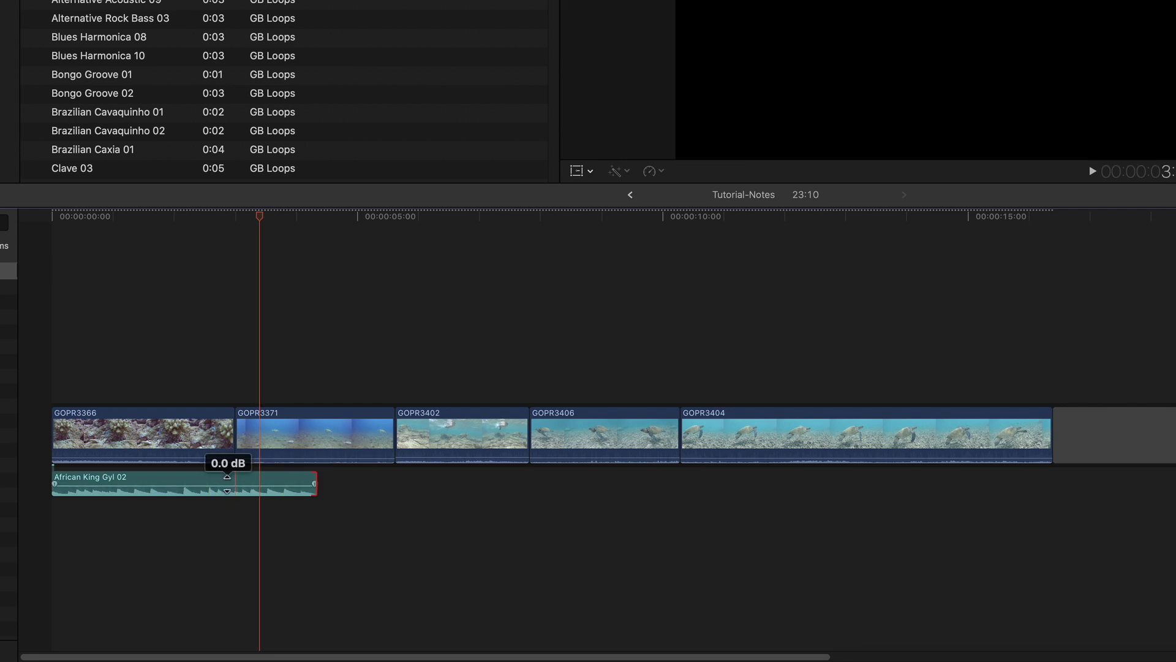
# Wrap the loop in a storyline with Cmd+G and duplicate it twice back-to-back.
pyautogui.click(231, 484)
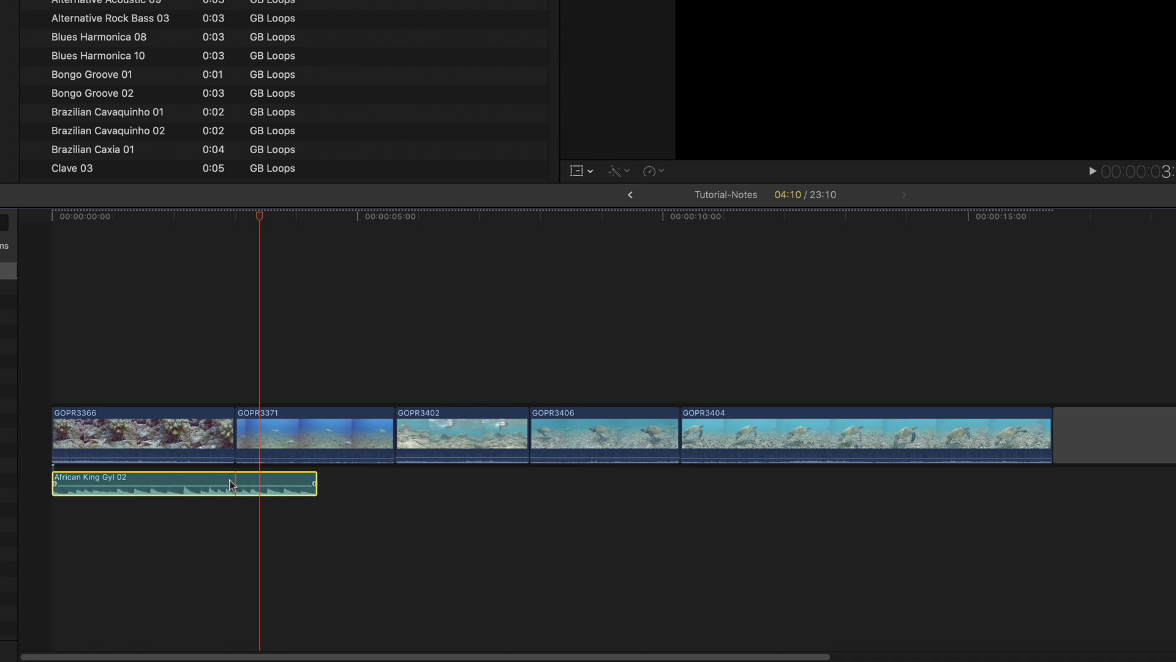
pyautogui.press('super+g')
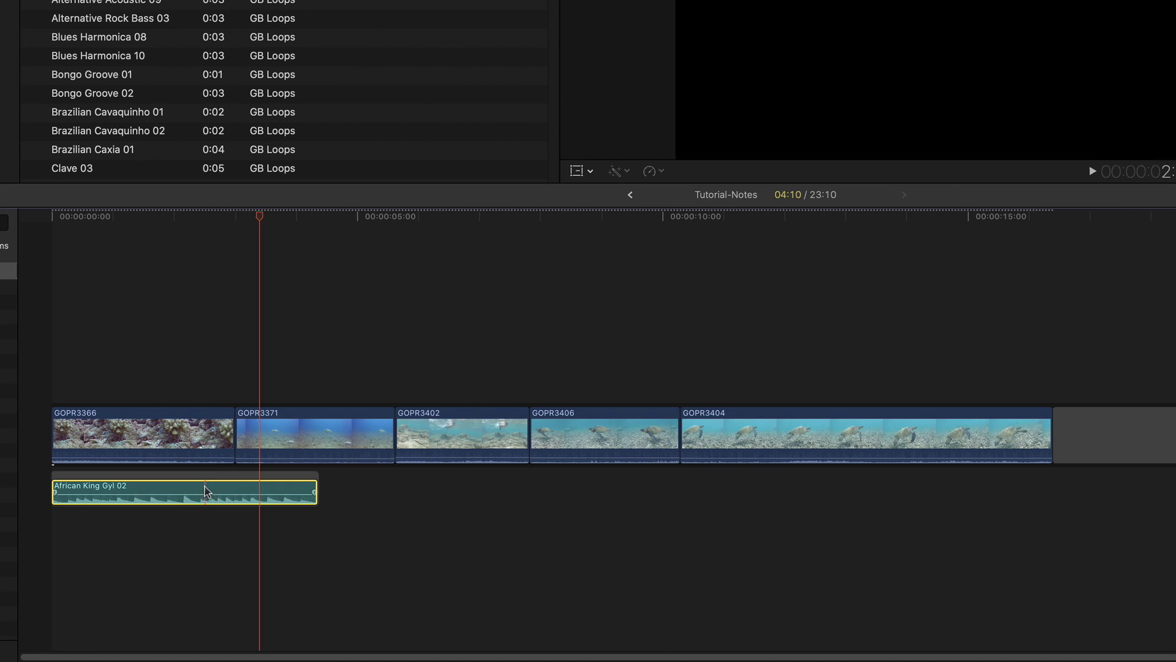
pyautogui.moveTo(206, 491); pyautogui.dragTo(473, 490)
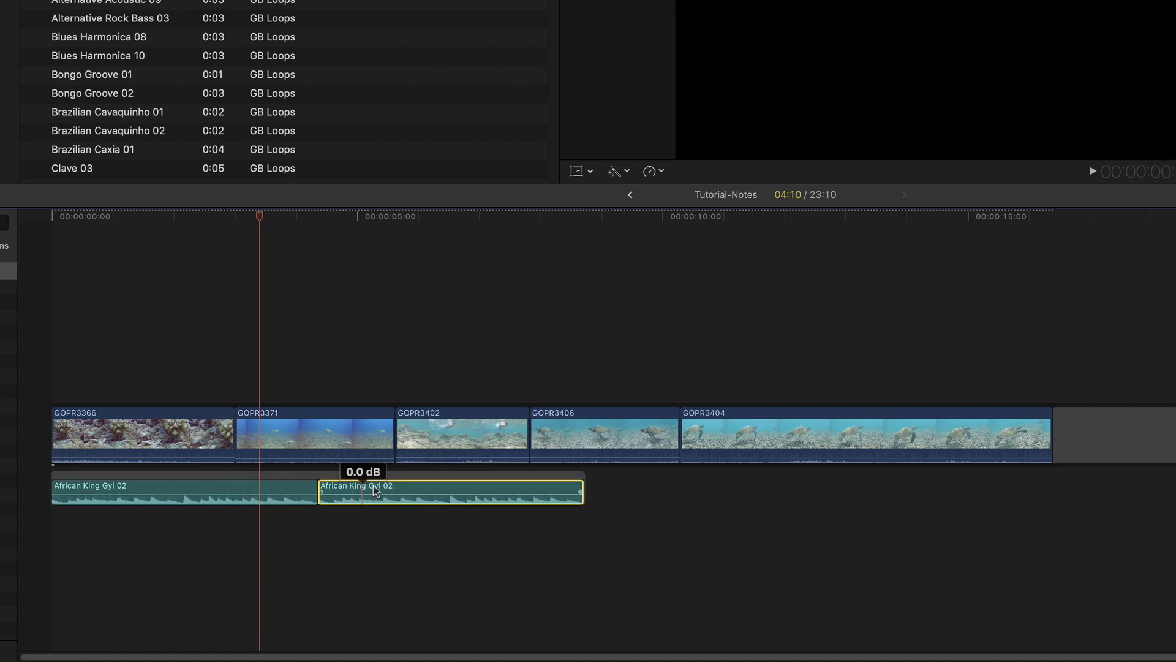
pyautogui.moveTo(373, 493); pyautogui.dragTo(613, 497)
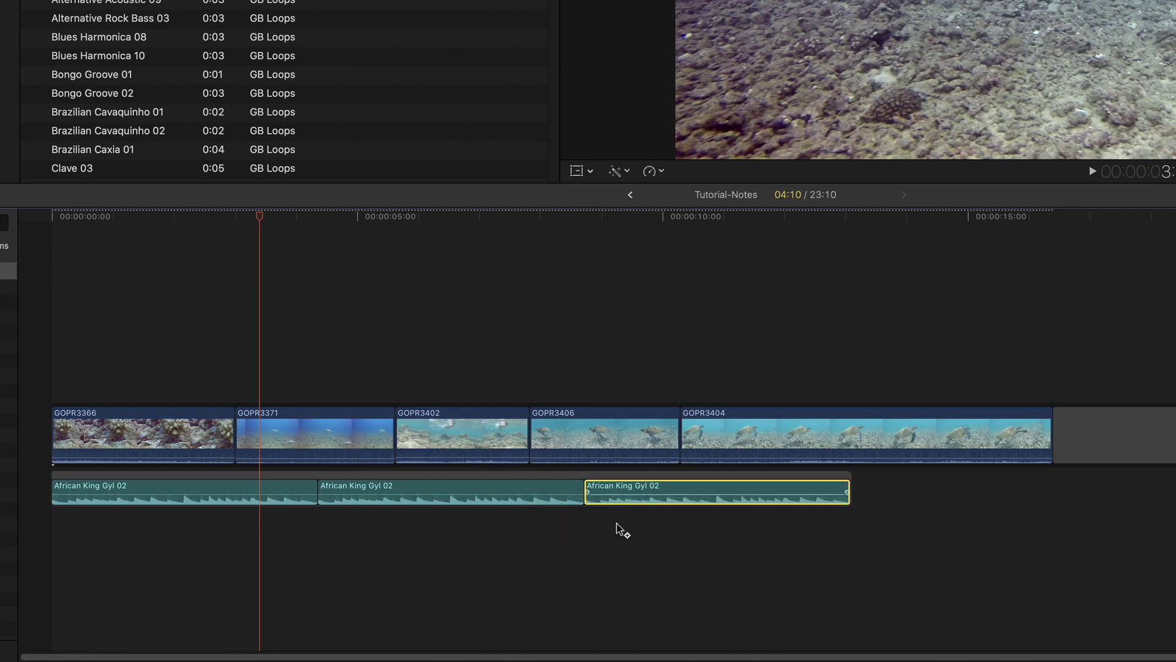
pyautogui.click(616, 530)
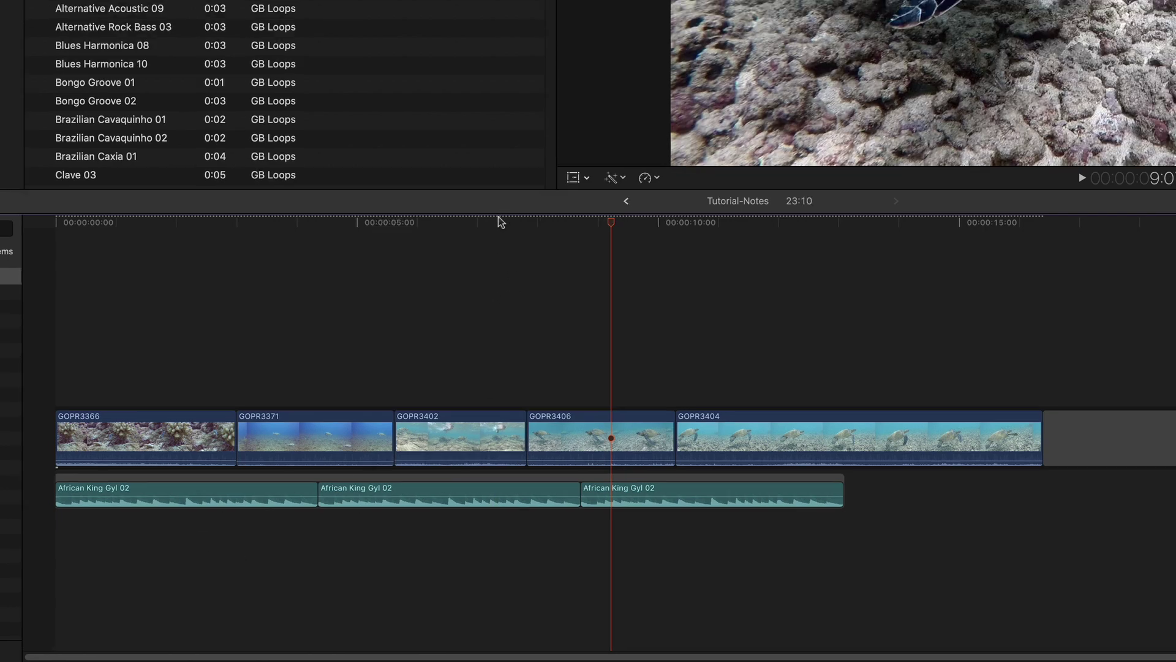
# Play the timeline from the start to hear the looped music, then stop.
pyautogui.press('Home')
pyautogui.press('space')
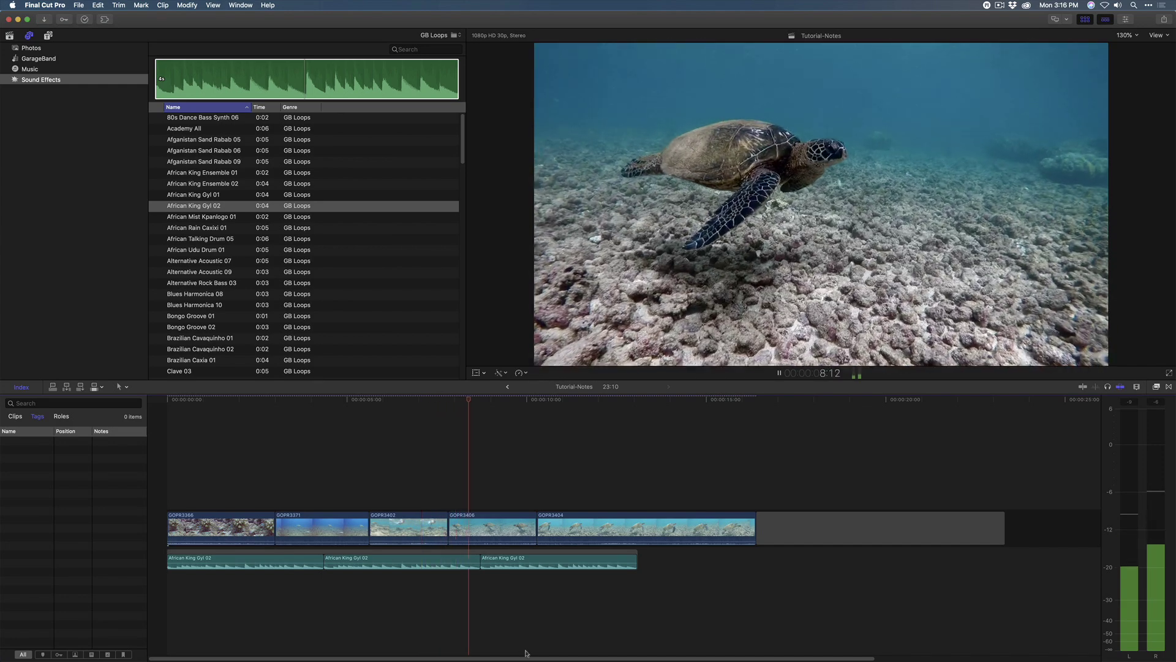
pyautogui.press('space')
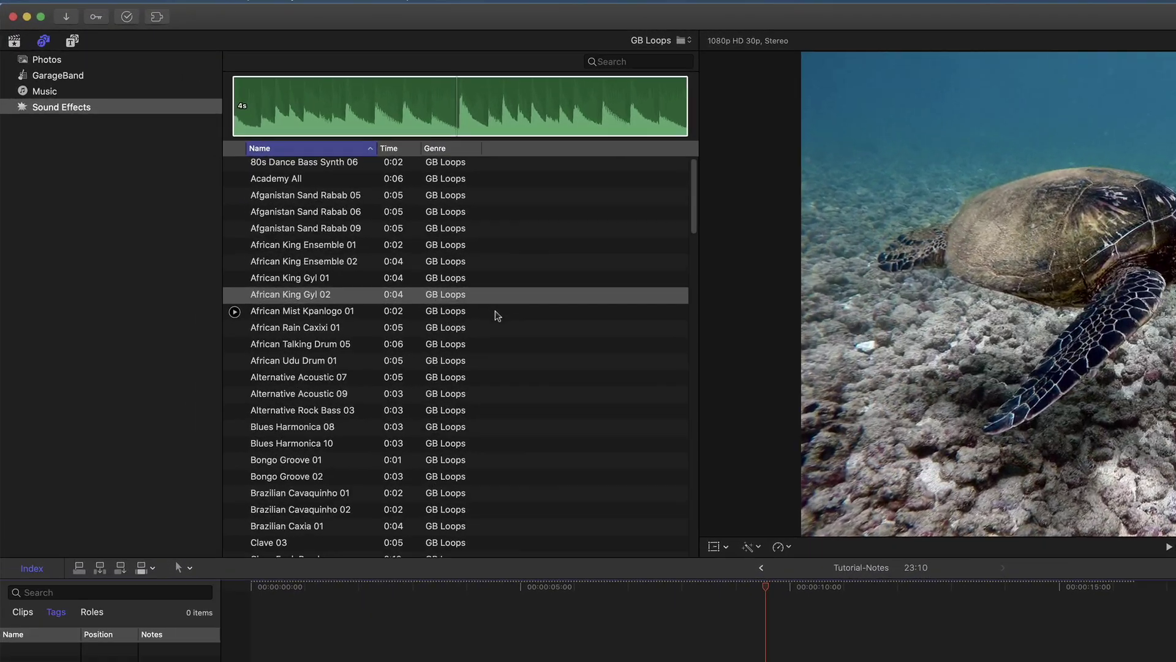
# Scroll the GB Loops list down to the Tambourine loops.
pyautogui.scroll(-3, 331, 219)
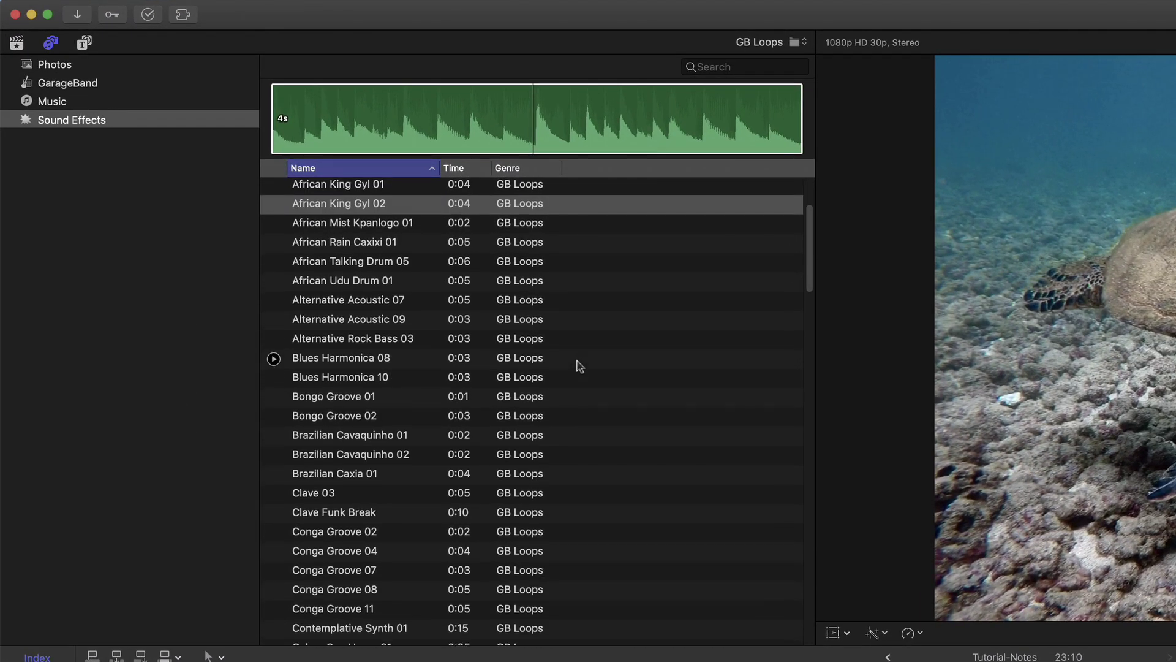
pyautogui.scroll(-12, 580, 367)
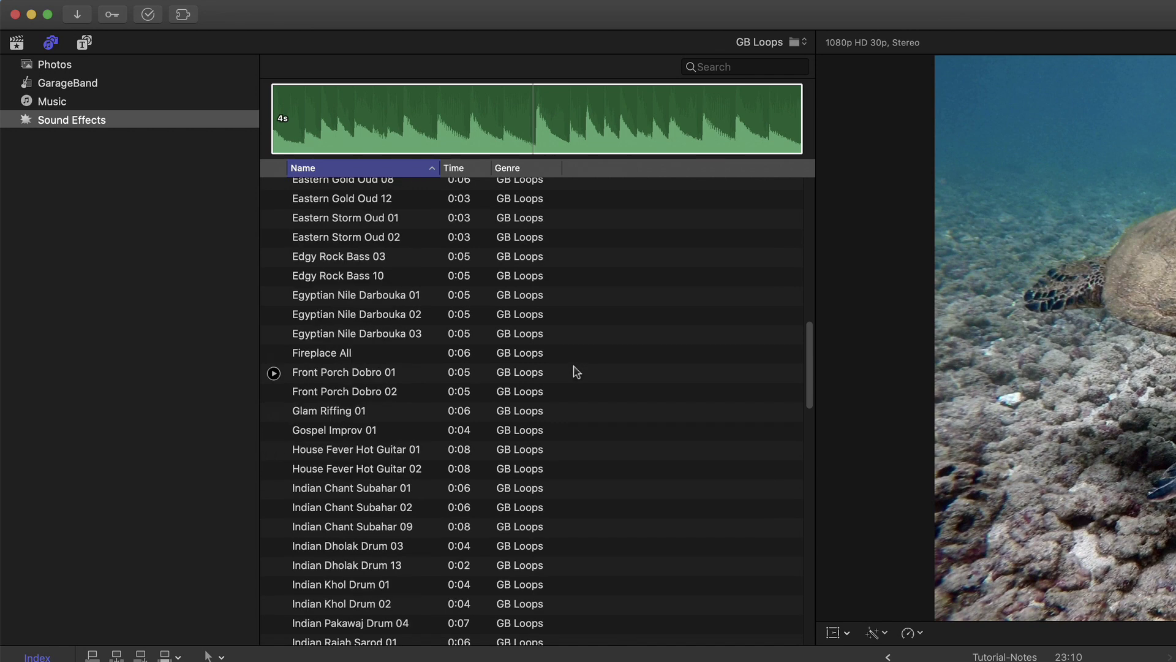
pyautogui.scroll(-20, 576, 372)
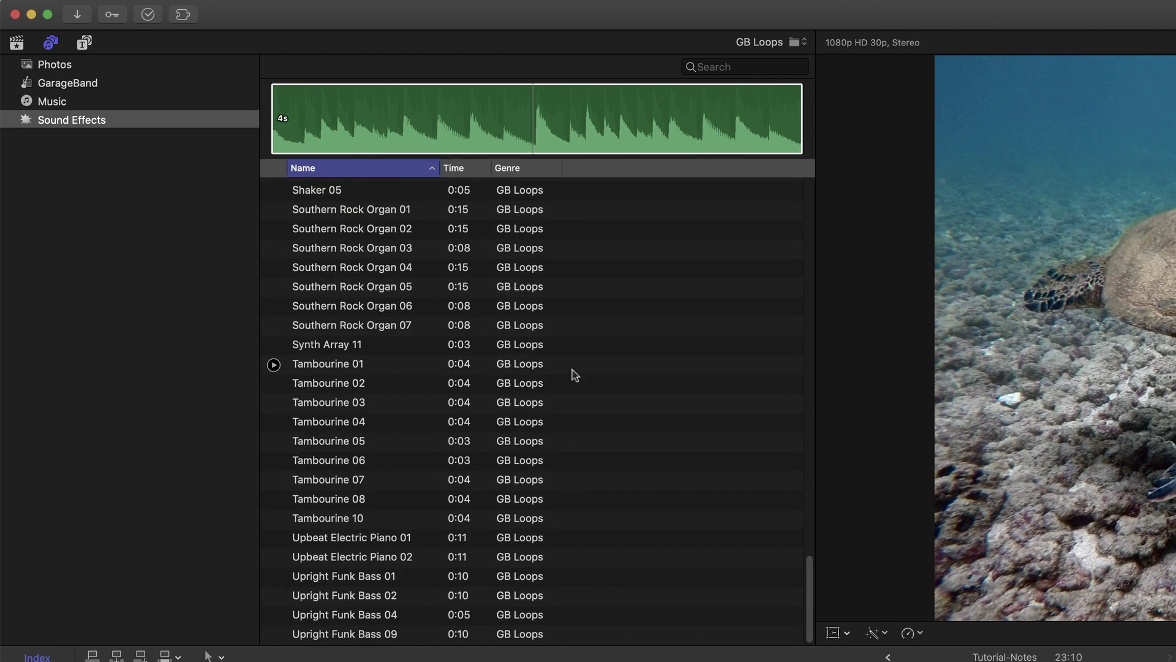
pyautogui.scroll(2, 574, 375)
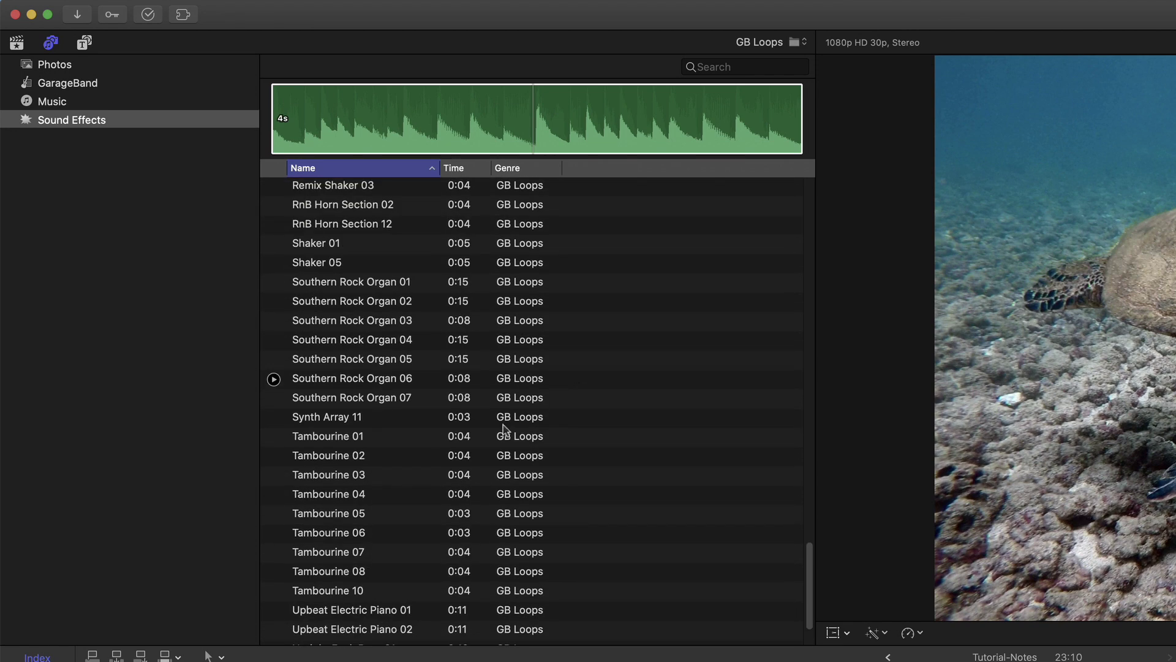
# Select and preview the Tambourine 10 loop.
pyautogui.click(329, 596)
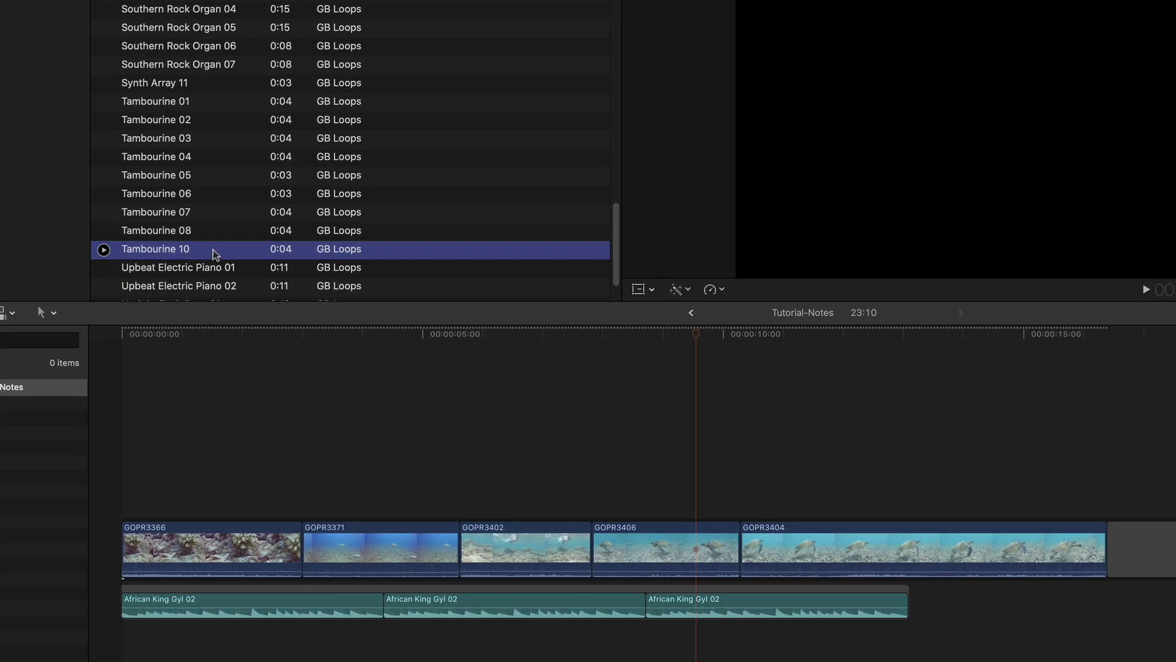
# Place Tambourine 10 at the timeline start beneath the loops and raise its volume to 12.0 dB.
pyautogui.moveTo(315, 477); pyautogui.dragTo(532, 661)
pyautogui.moveTo(358, 490); pyautogui.dragTo(72, 546)
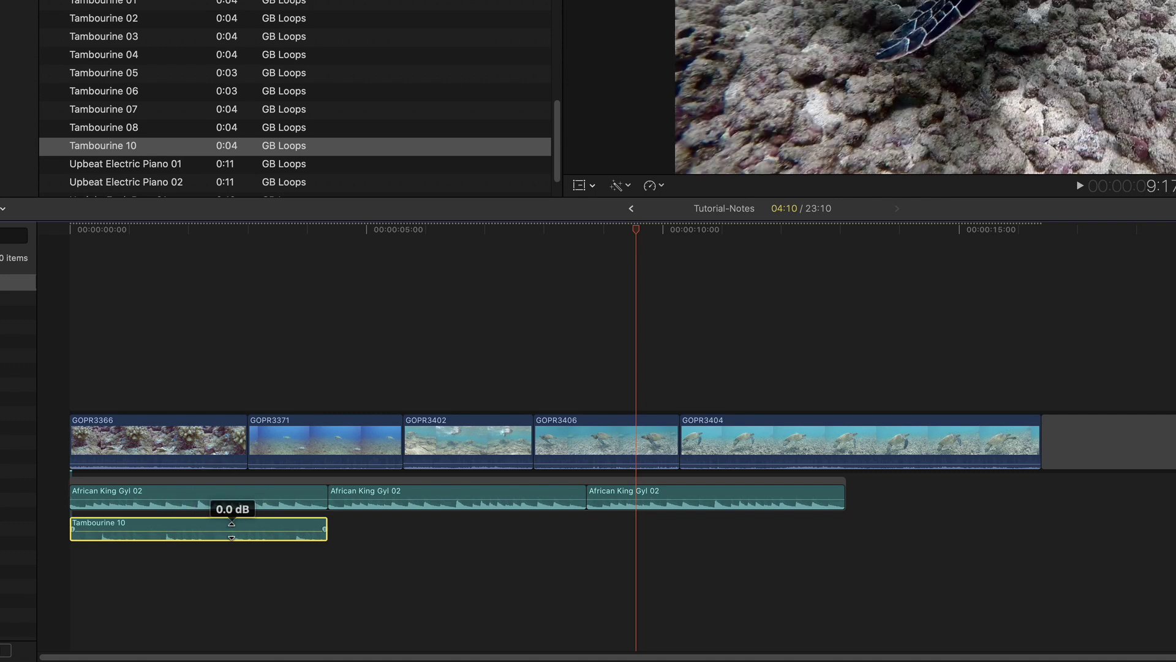
pyautogui.moveTo(232, 531); pyautogui.dragTo(232, 525)
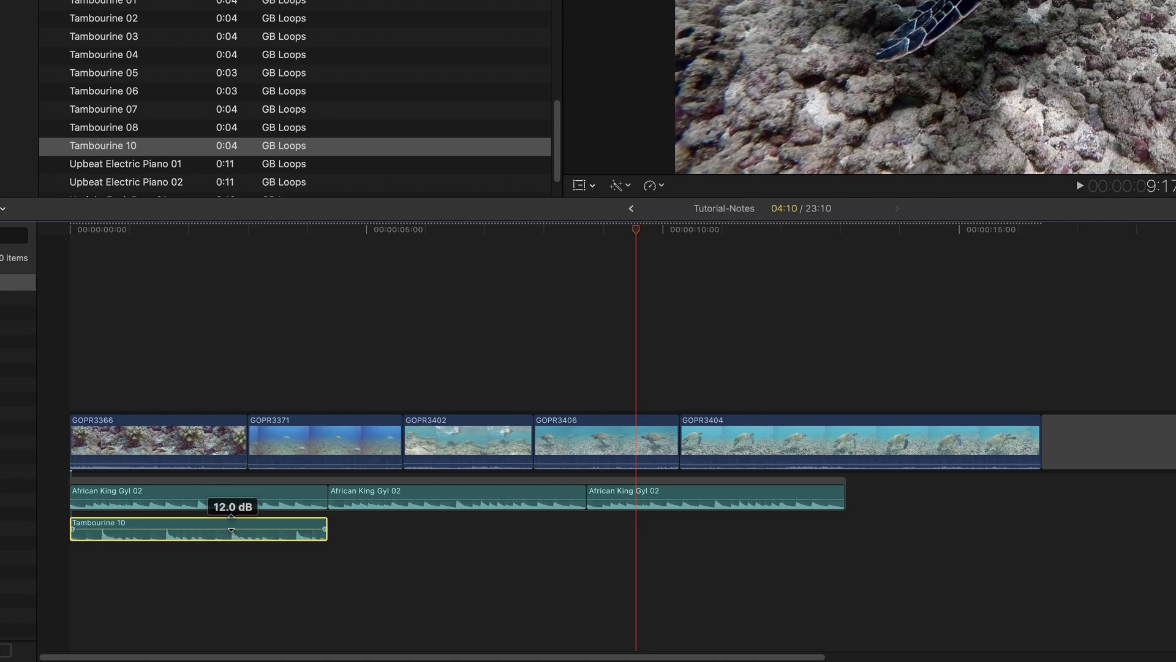
# Play the timeline from the beginning to check the tambourine, then deselect it.
pyautogui.press('Home')
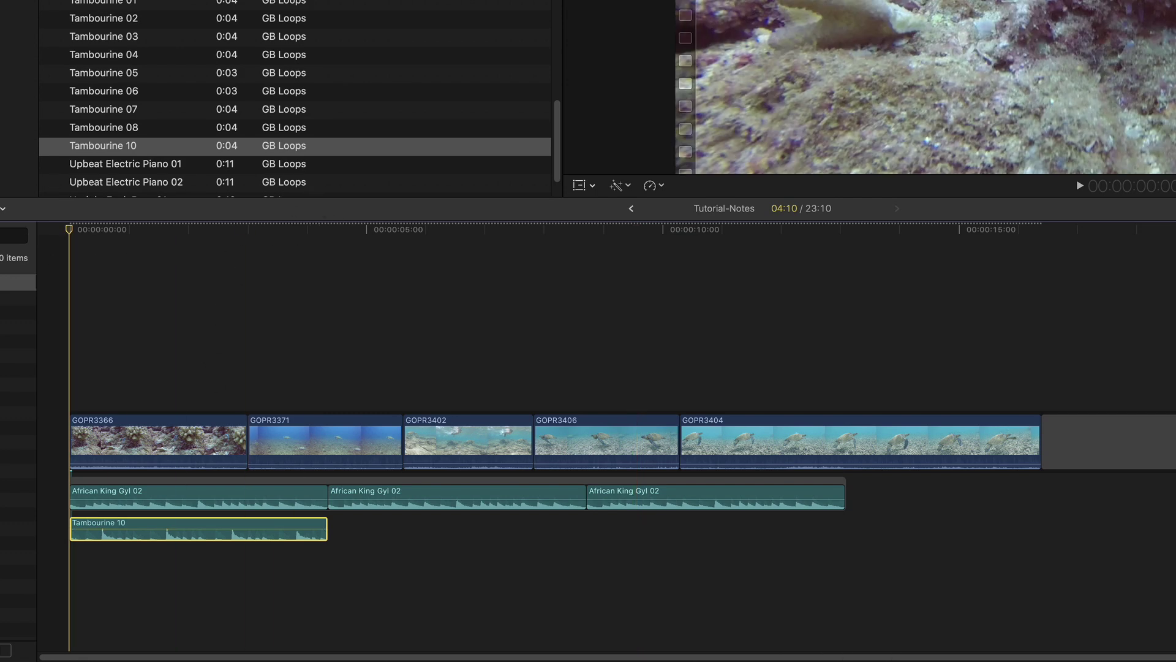
pyautogui.press('space')
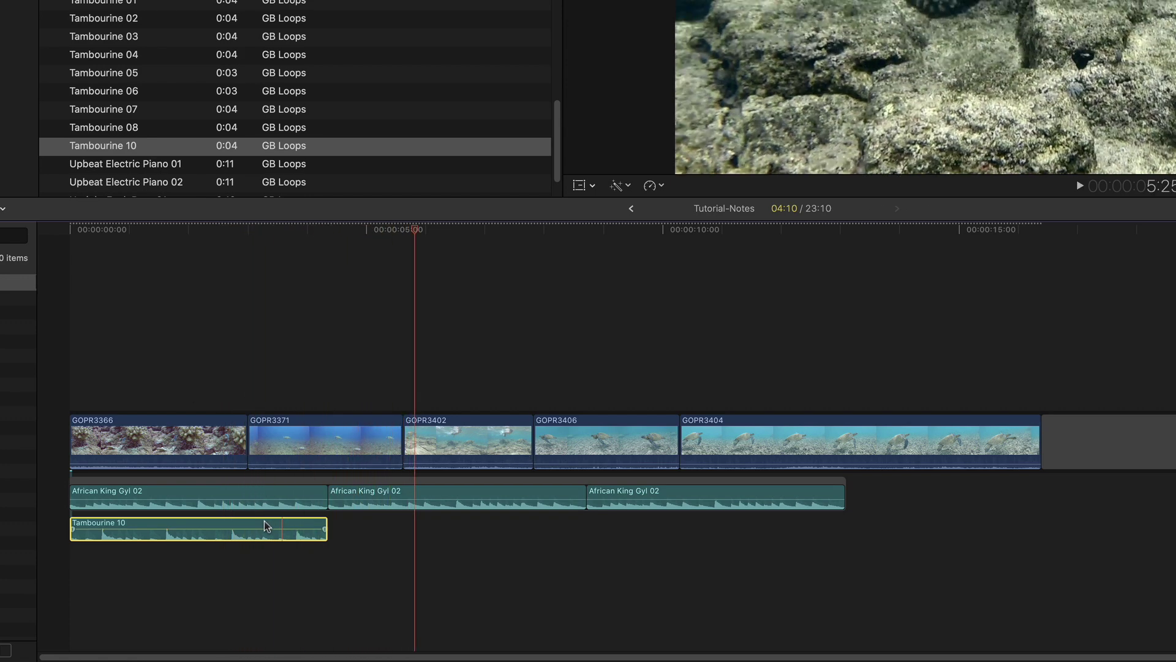
pyautogui.press('space')
pyautogui.click(430, 538)
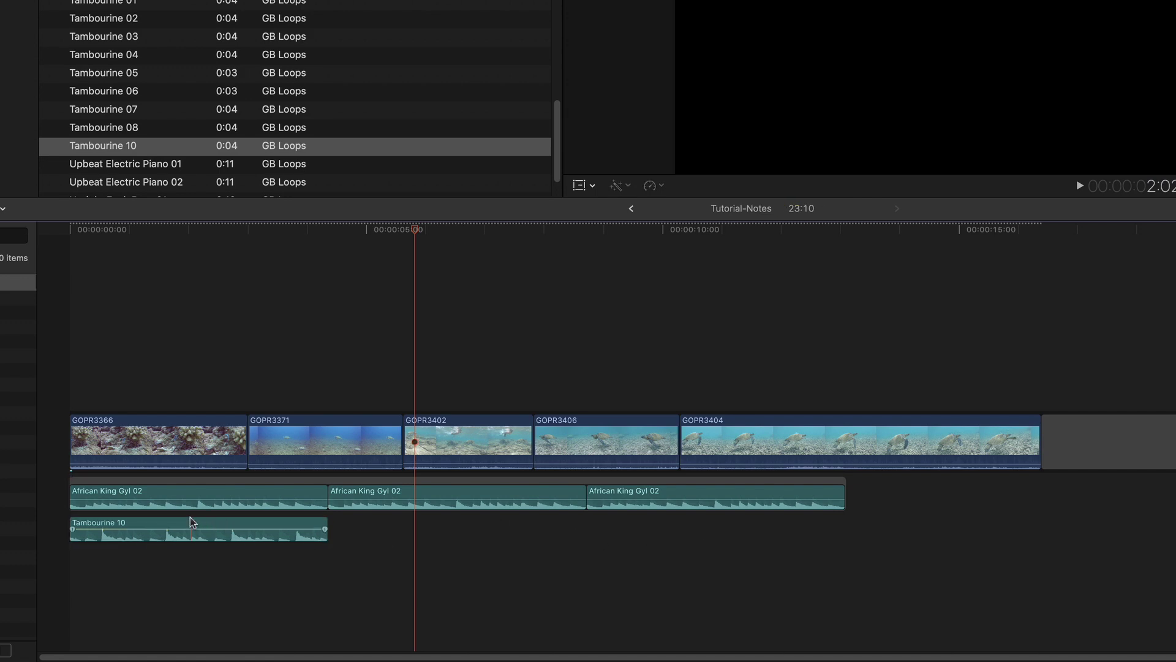
# Option-drag a copy of Tambourine 10 to about 8 seconds and play it back.
pyautogui.moveTo(181, 520); pyautogui.dragTo(698, 527)
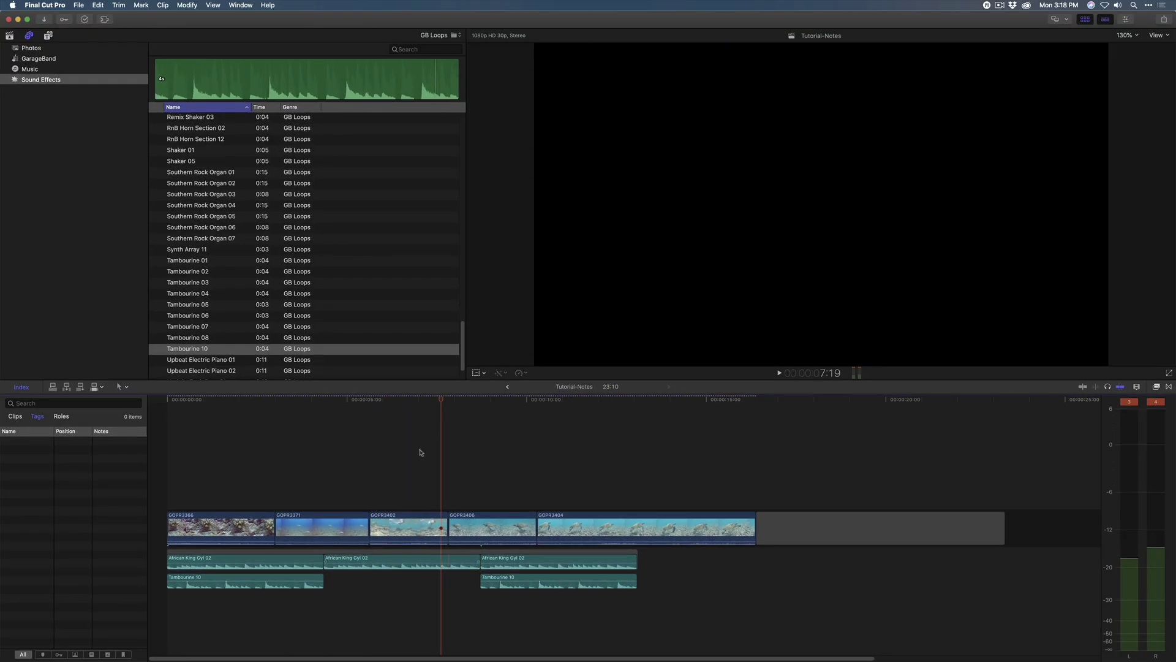
pyautogui.press('space')
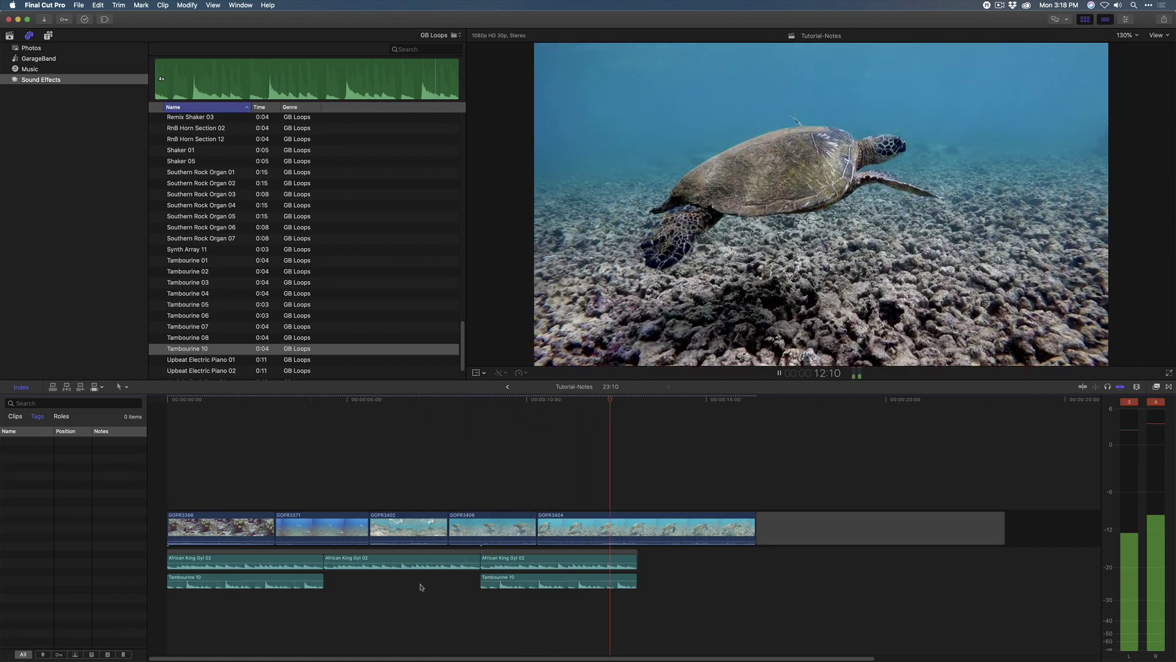
pyautogui.press('space')
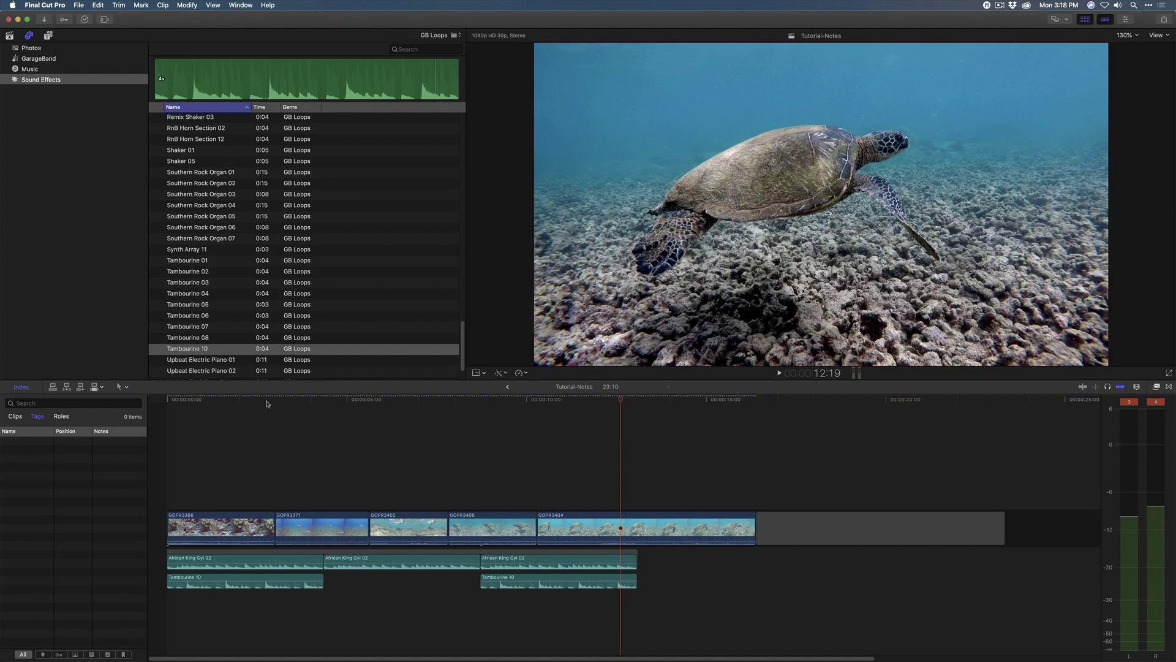
pyautogui.click(238, 399)
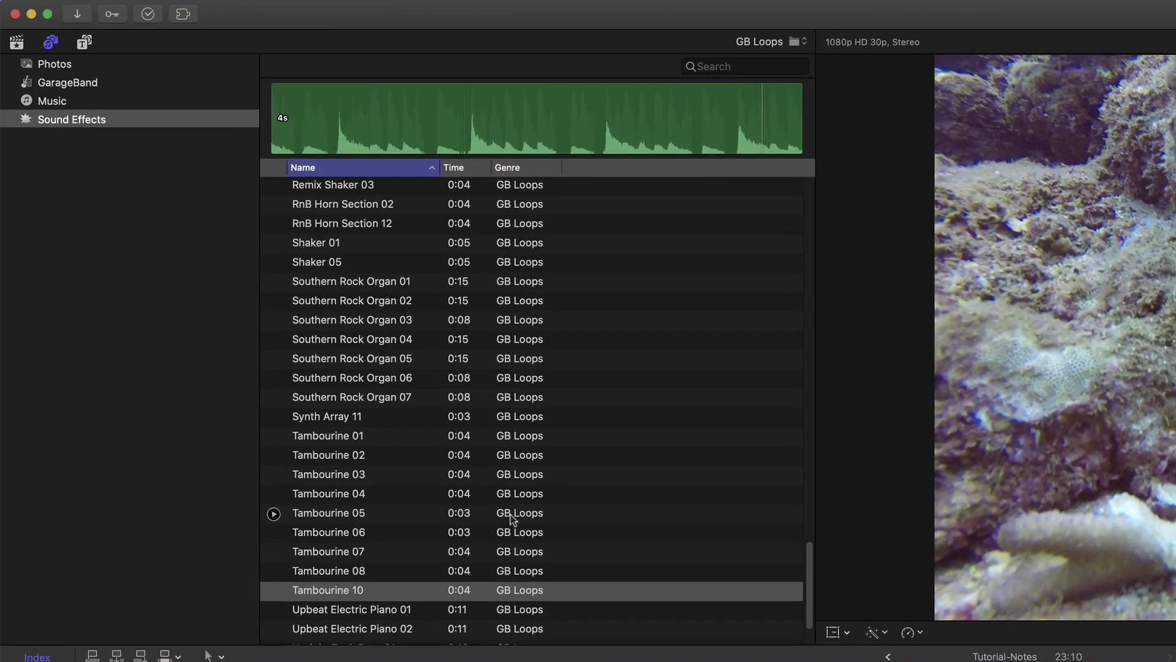
# Audition Alternative Acoustic 09 and 07, leaving Alternative Acoustic 07 selected.
pyautogui.scroll(15, 524, 457)
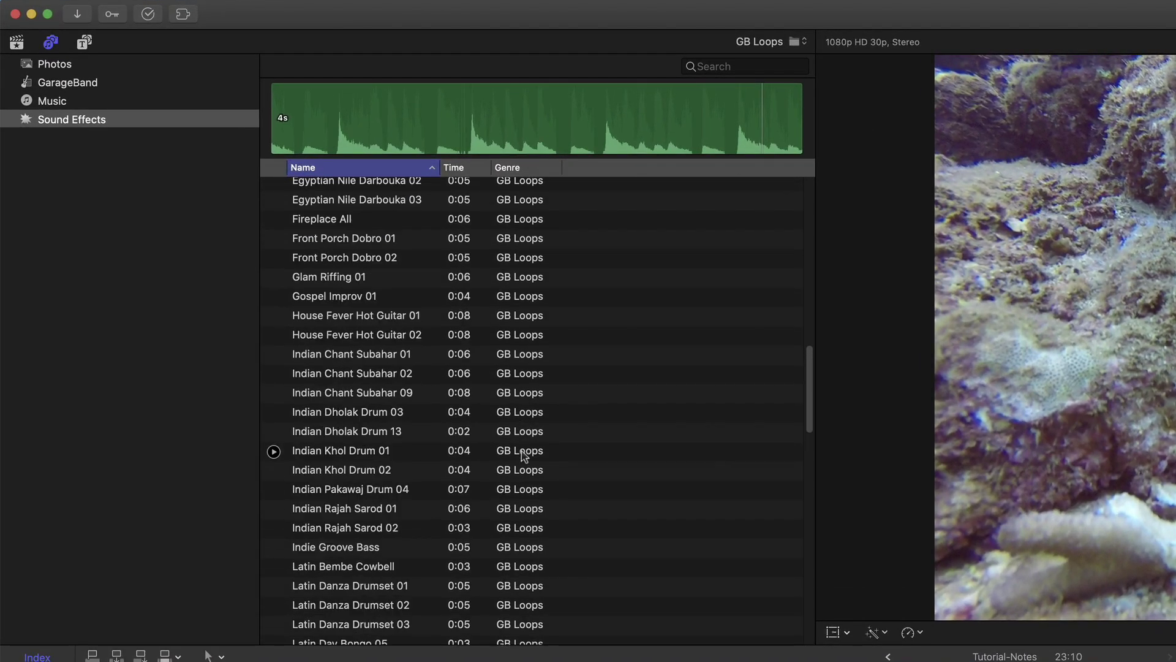
pyautogui.scroll(15, 524, 456)
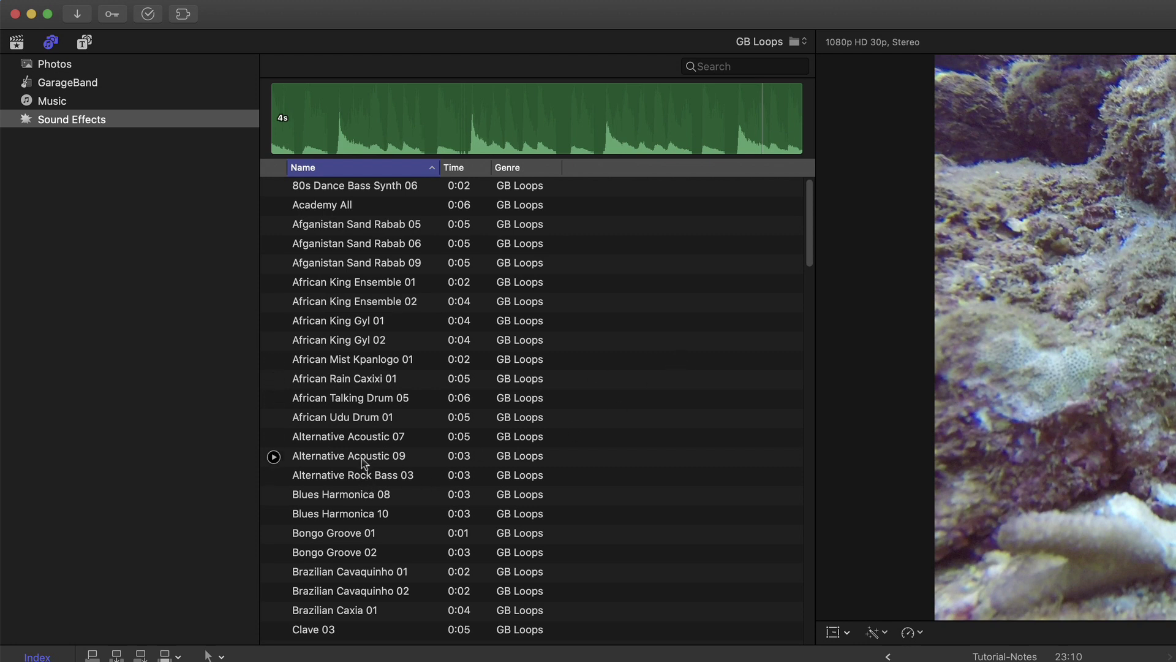
pyautogui.click(337, 464)
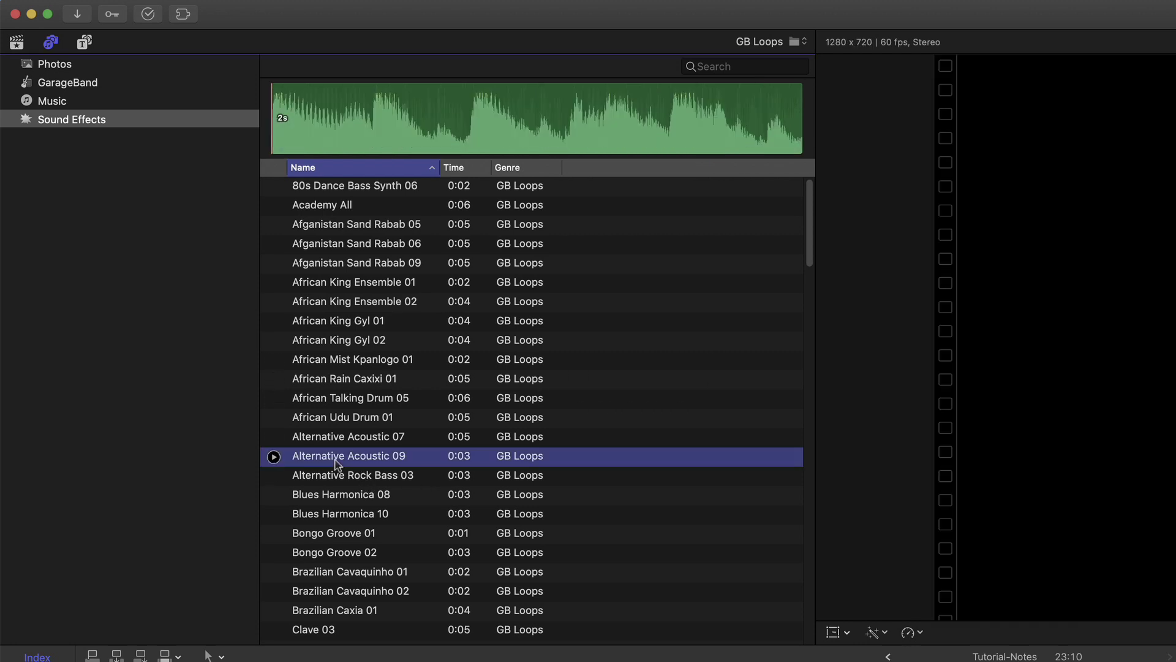
pyautogui.press('space')
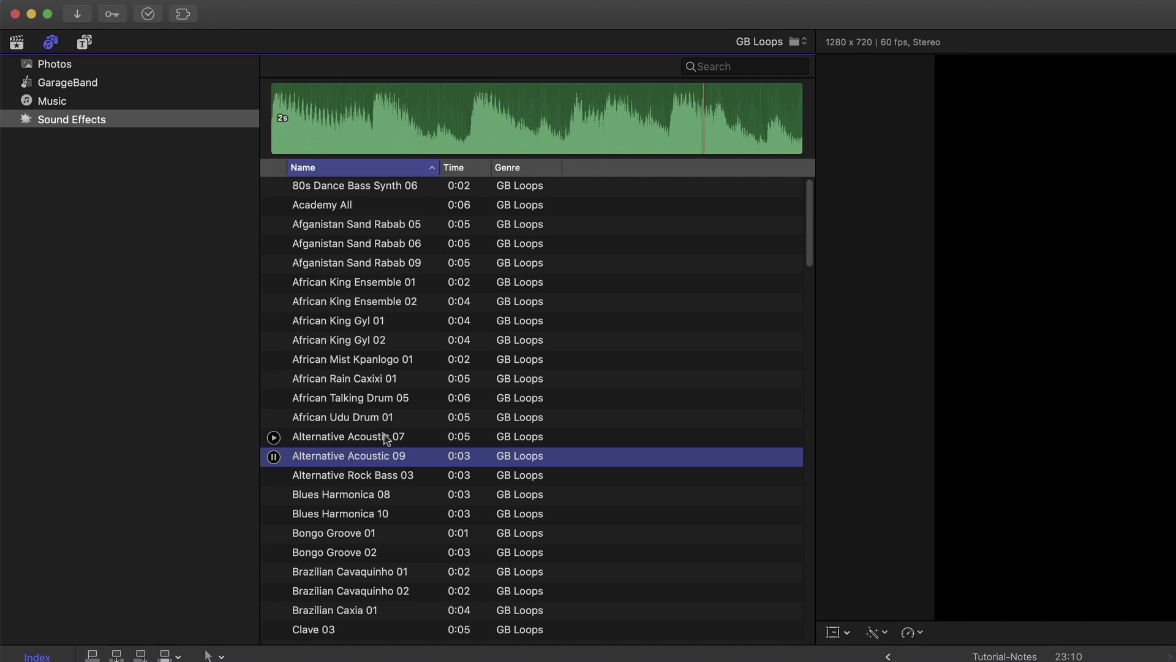
pyautogui.click(343, 439)
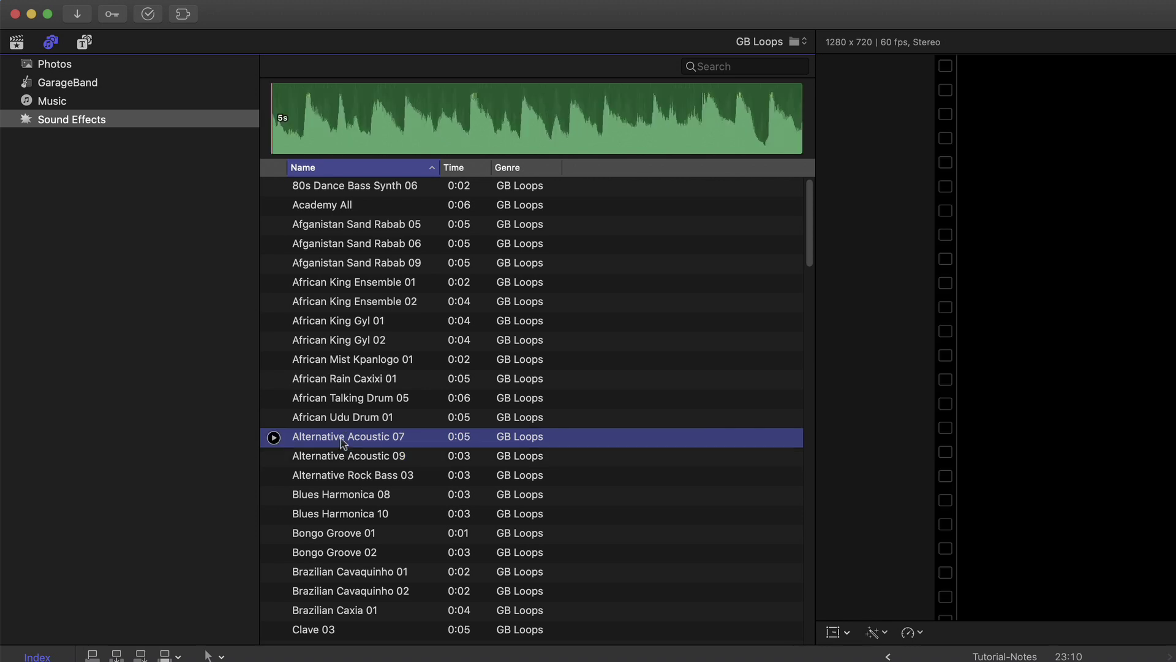
pyautogui.press('space')
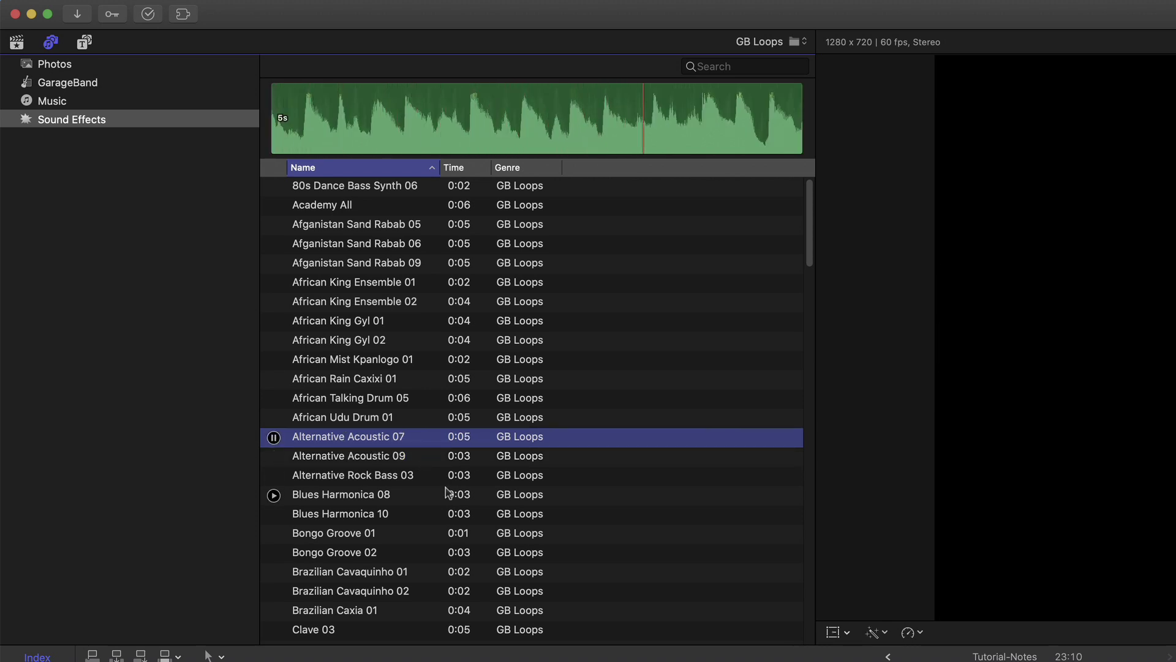
pyautogui.press('space')
# Place Alternative Acoustic 07 at the timeline start below Tambourine 10 and play it back.
pyautogui.moveTo(515, 126); pyautogui.dragTo(732, 277)
pyautogui.moveTo(662, 134); pyautogui.dragTo(55, 567)
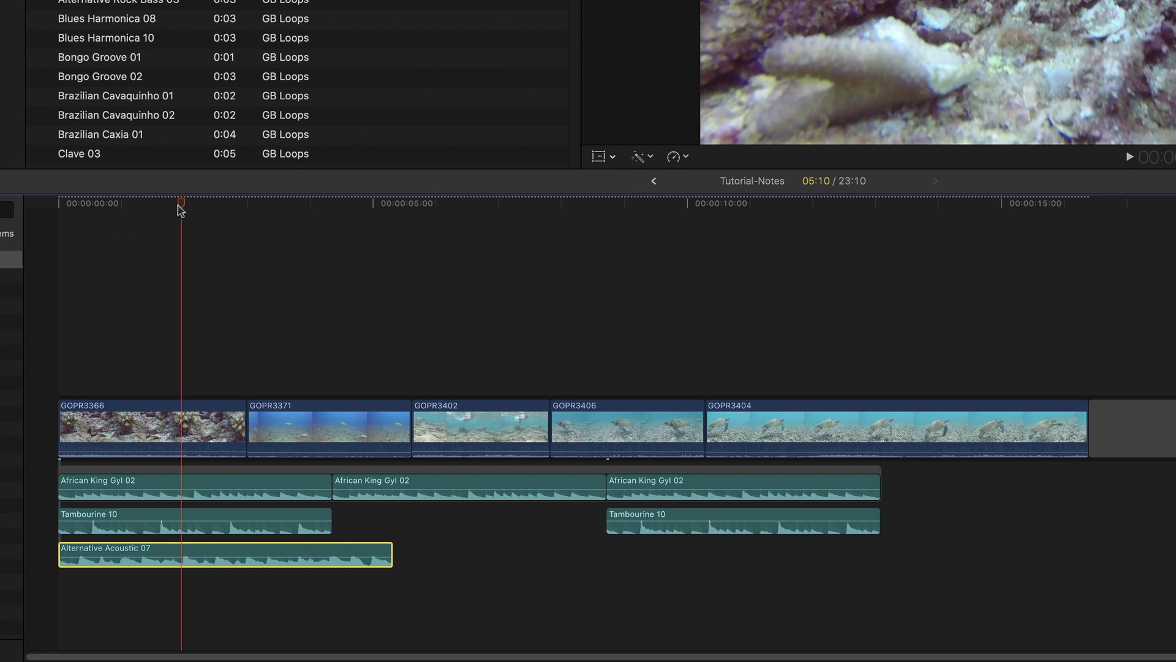
pyautogui.press('Home')
pyautogui.press('space')
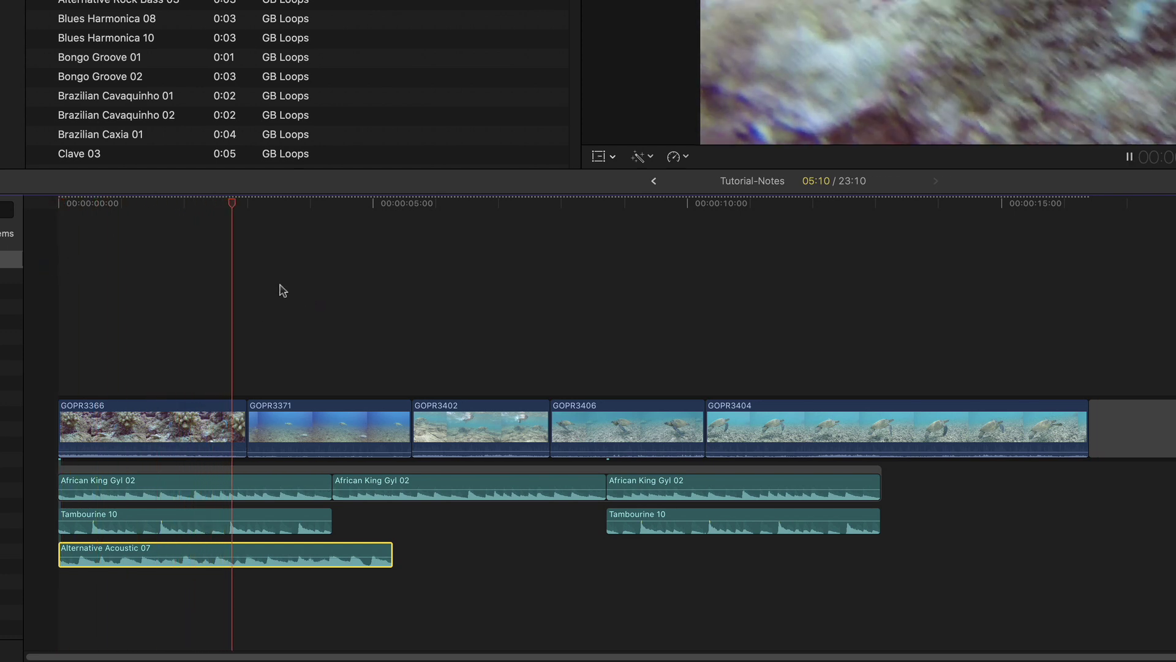
pyautogui.press('space')
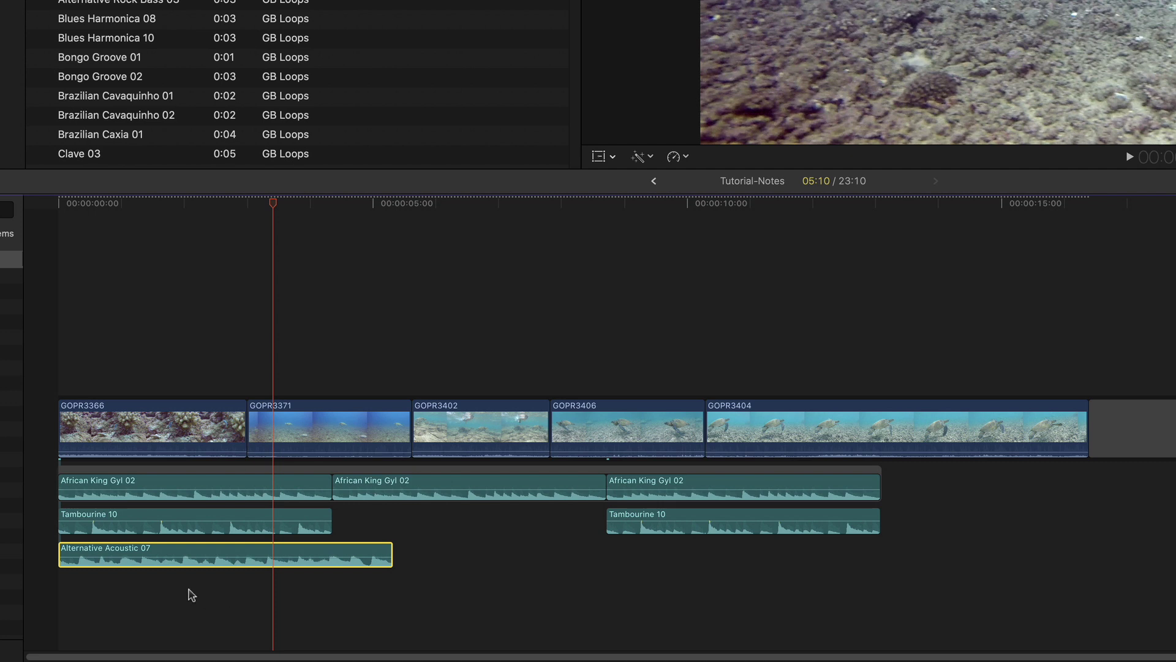
# Disable the first African King Gyl 02 clip so it appears dimmed and stays silent.
pyautogui.click(170, 488)
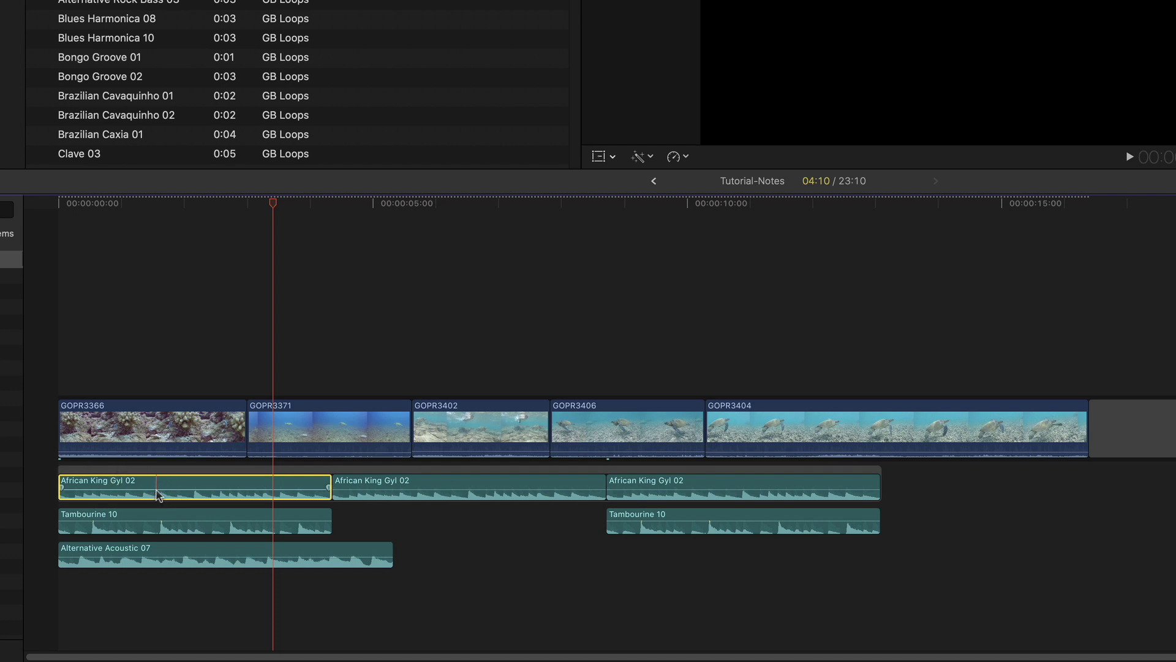
pyautogui.moveTo(156, 489)
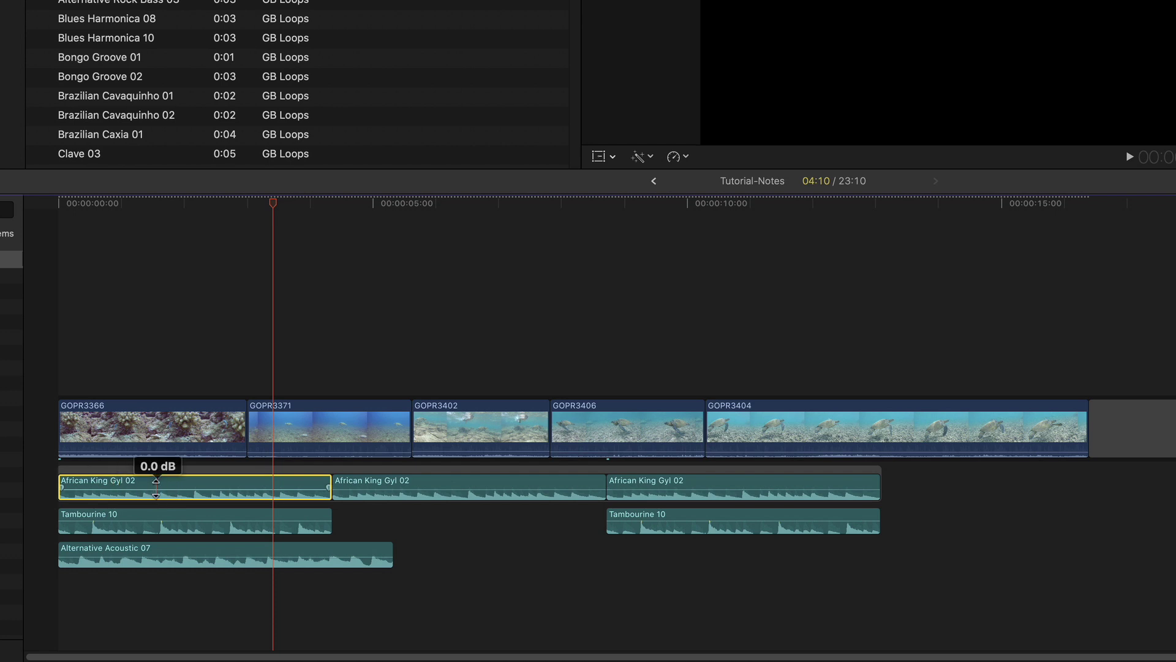
pyautogui.press('v')
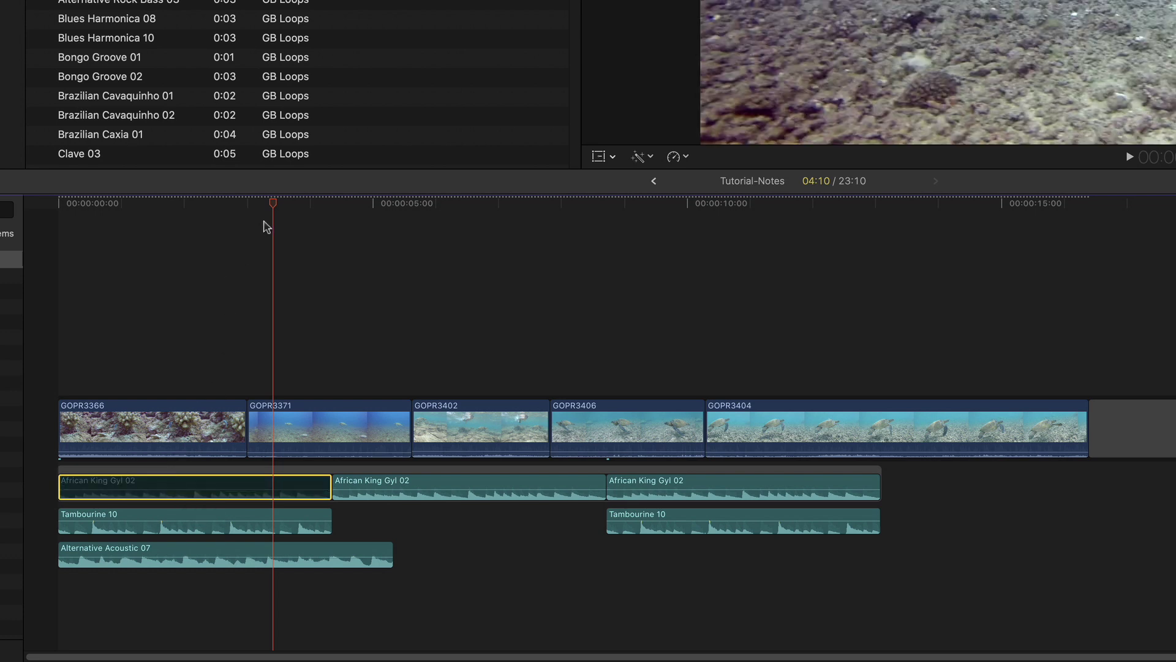
# Play the timeline from the start to hear the mix without that clip.
pyautogui.press('Home')
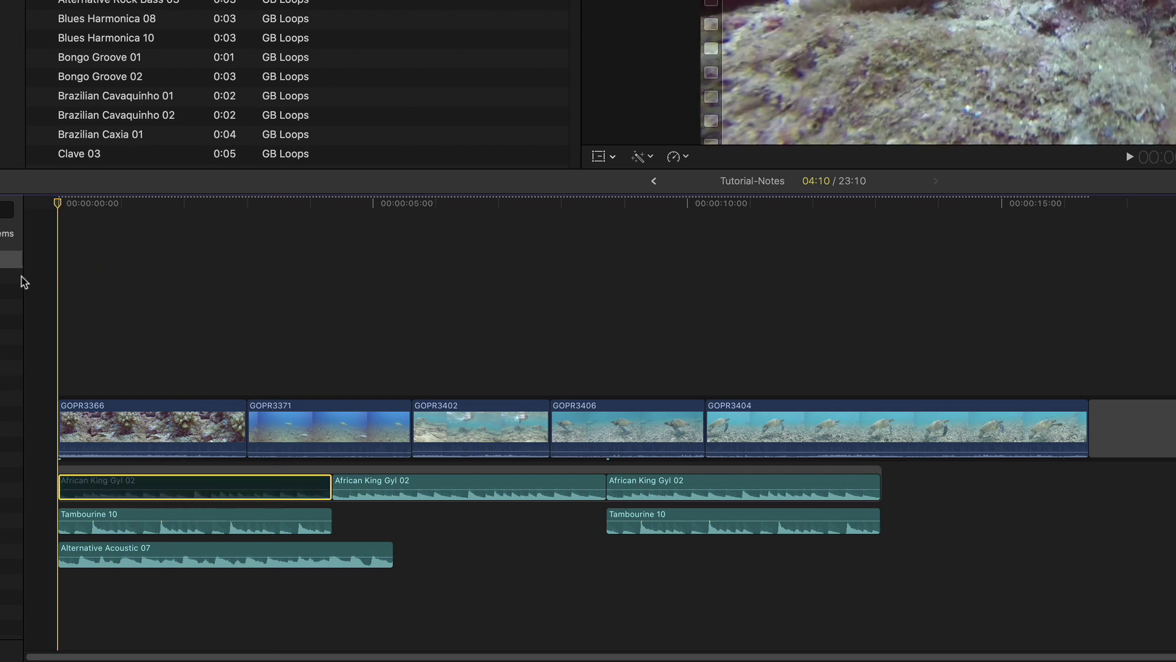
pyautogui.press('space')
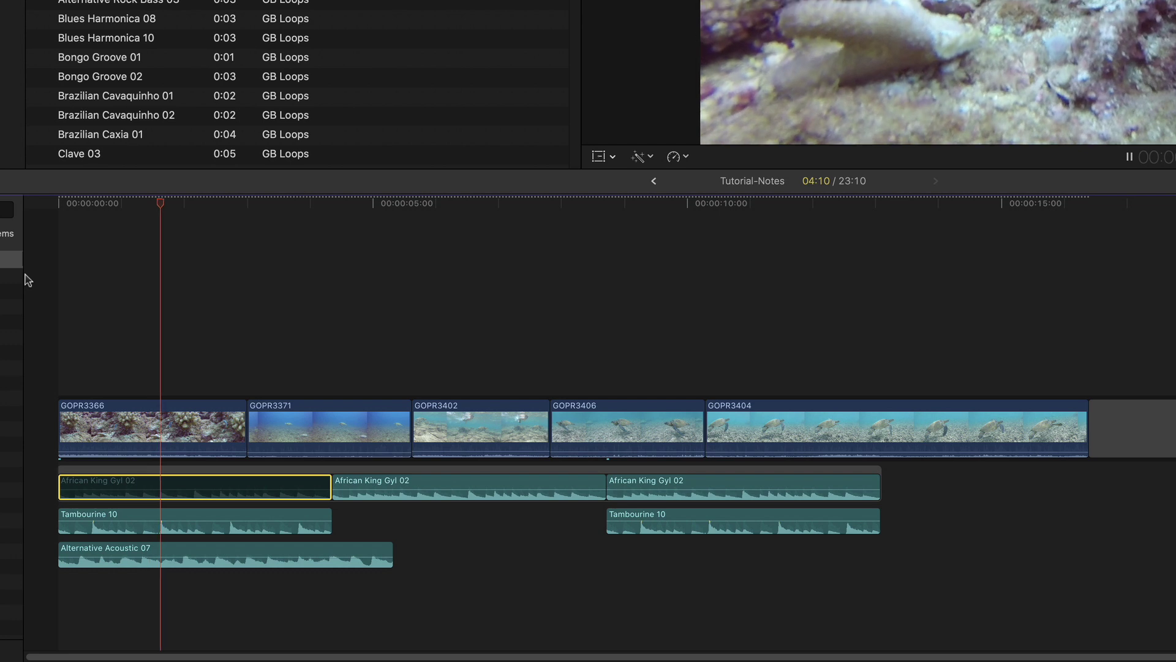
pyautogui.press('space')
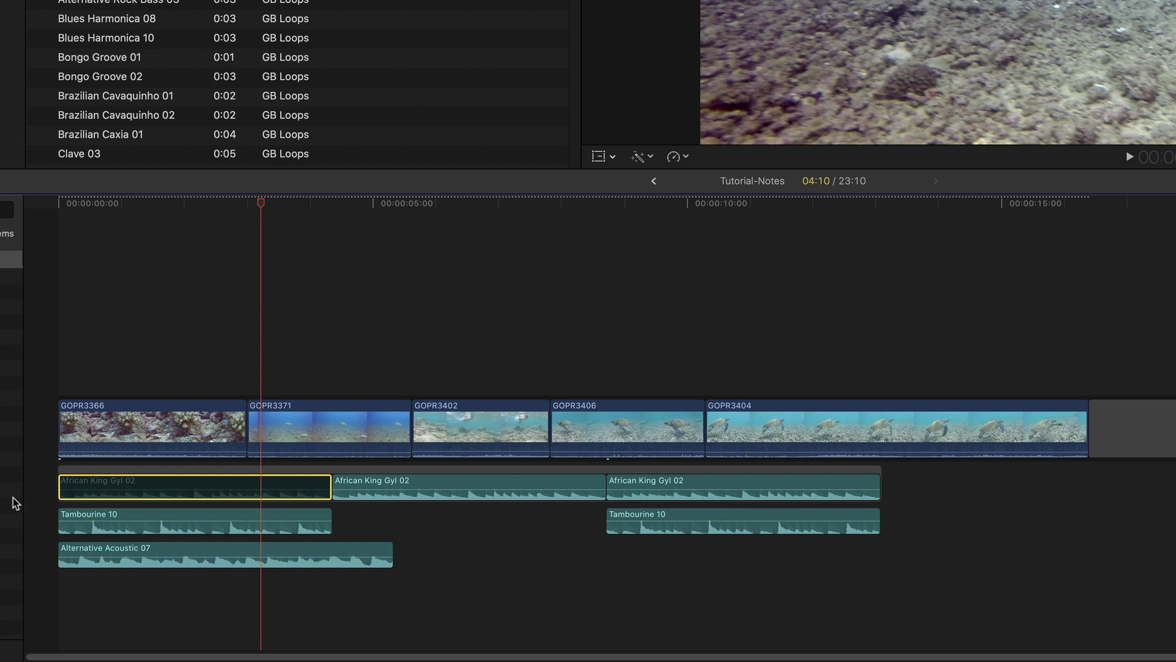
# Retime Alternative Acoustic 07 to Fast (121%) so it ends with the first Tambourine 10 clip.
pyautogui.click(230, 553)
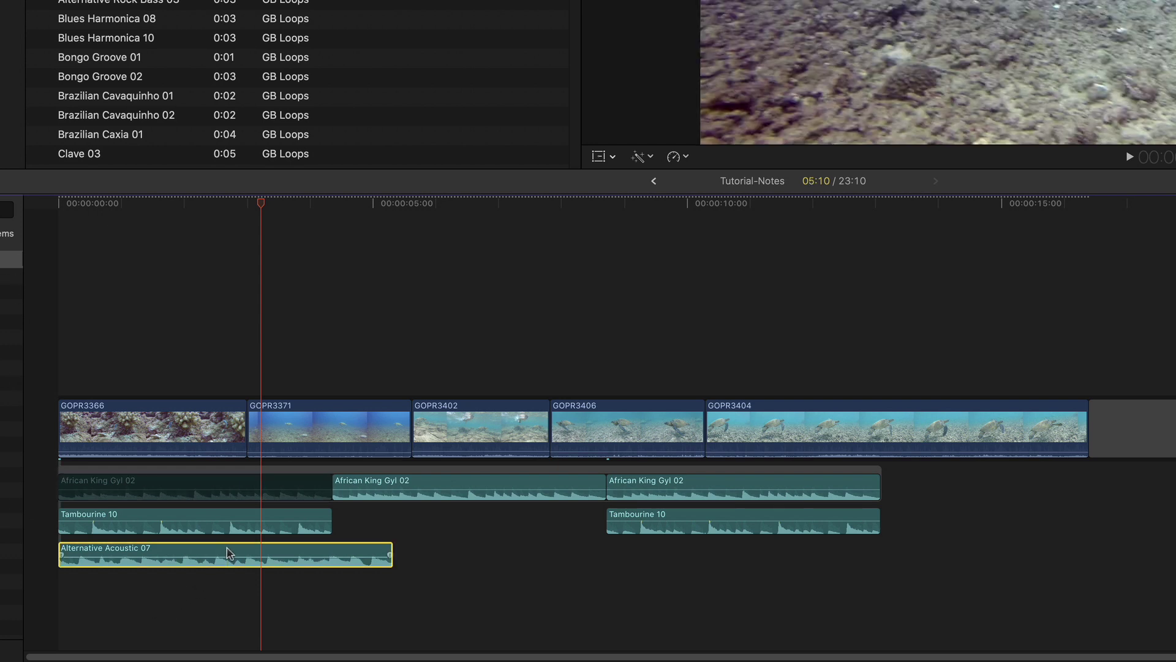
pyautogui.press('super+r')
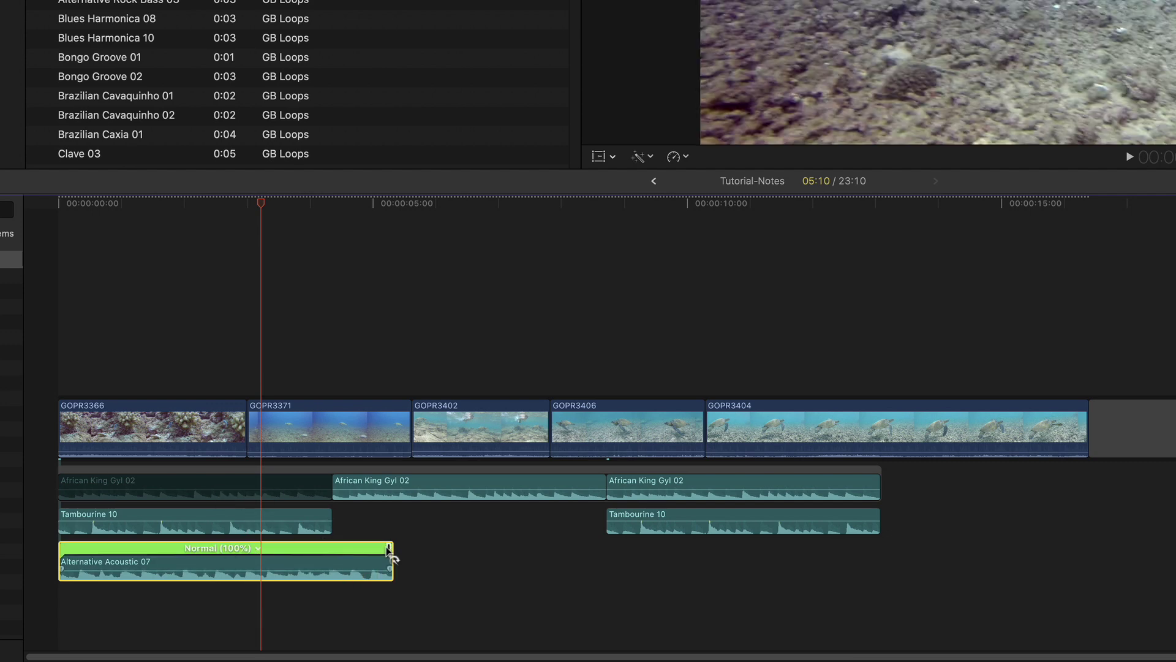
pyautogui.moveTo(389, 549); pyautogui.dragTo(330, 553)
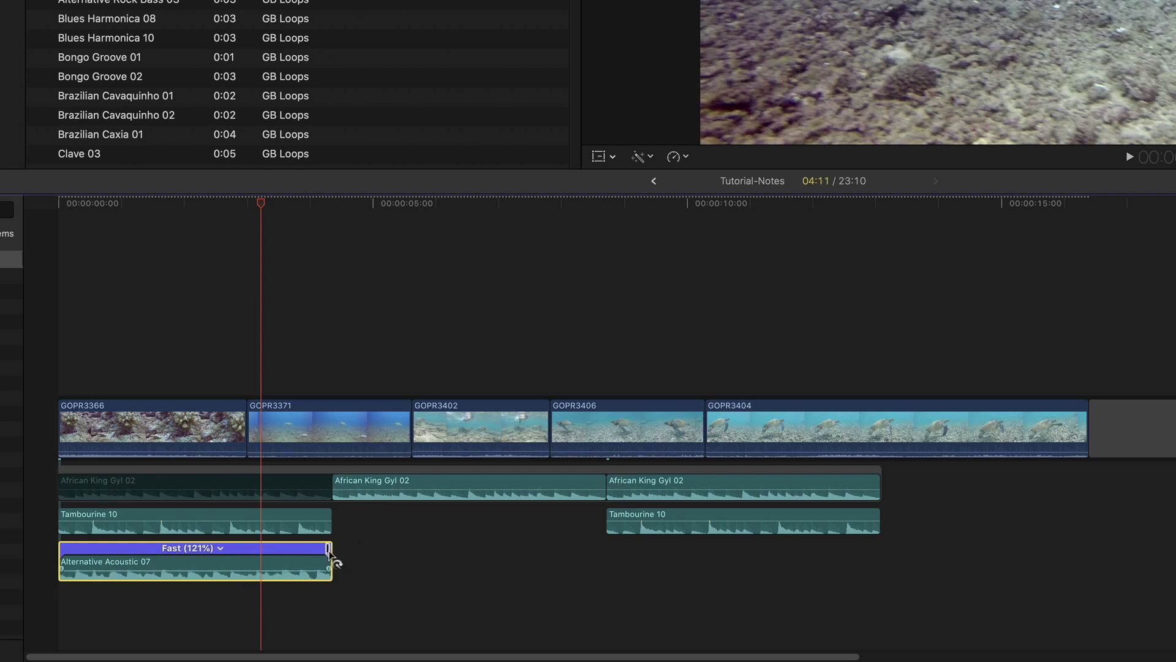
# Play the timeline from the start twice to review the retimed acoustic loop.
pyautogui.press('Home')
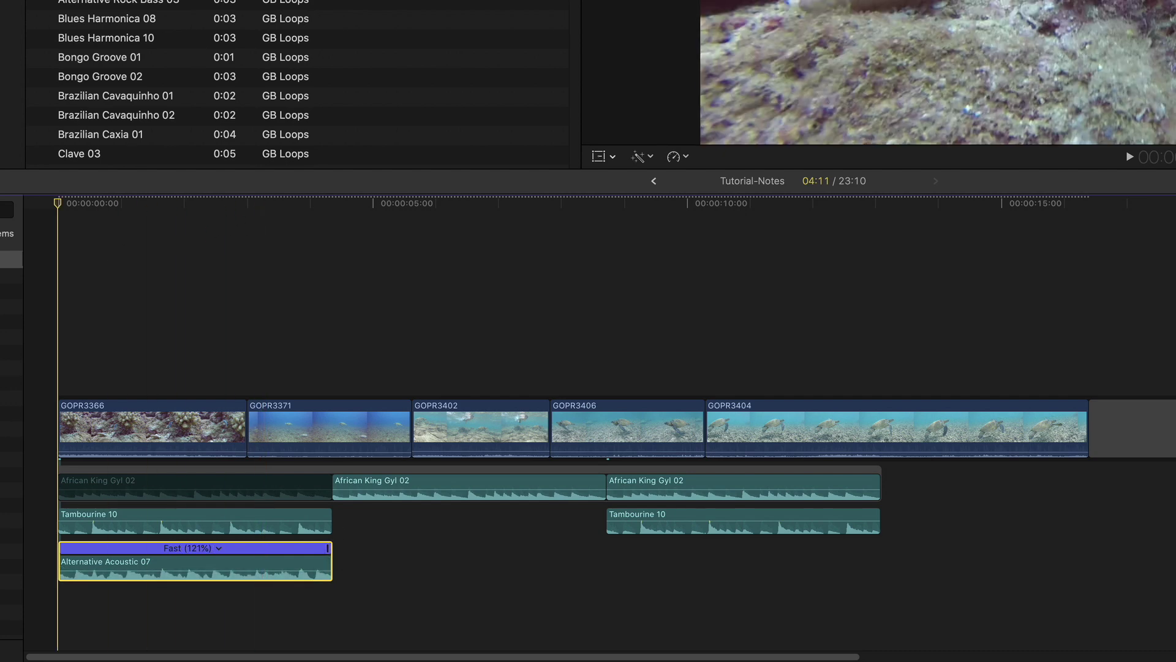
pyautogui.press('space')
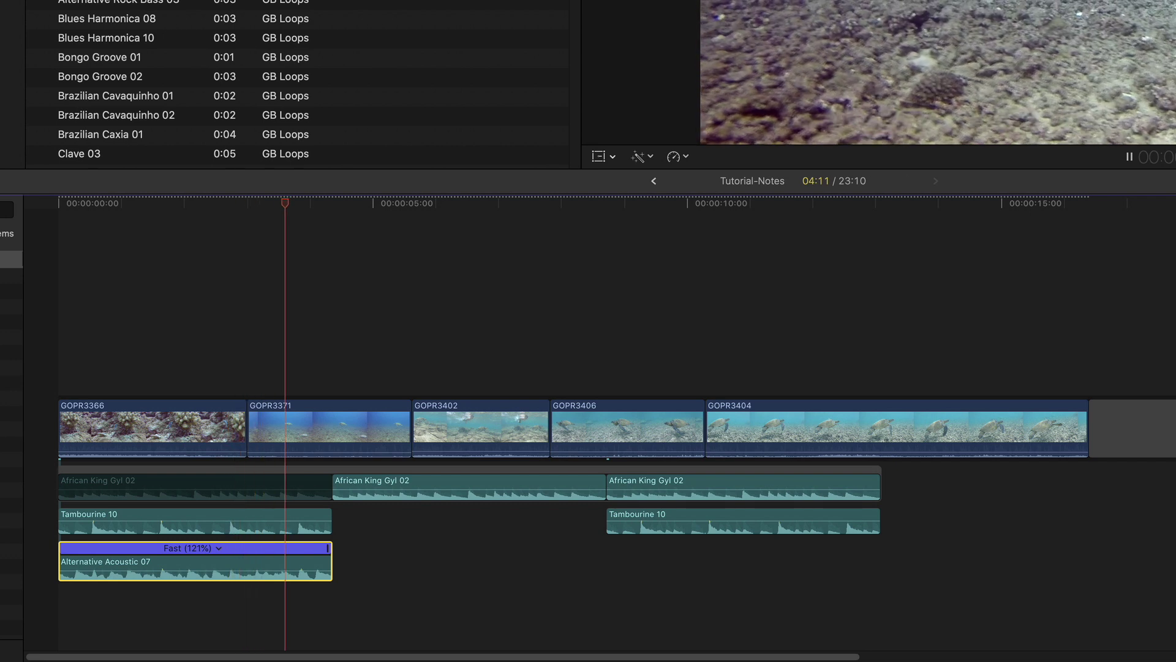
pyautogui.press('space')
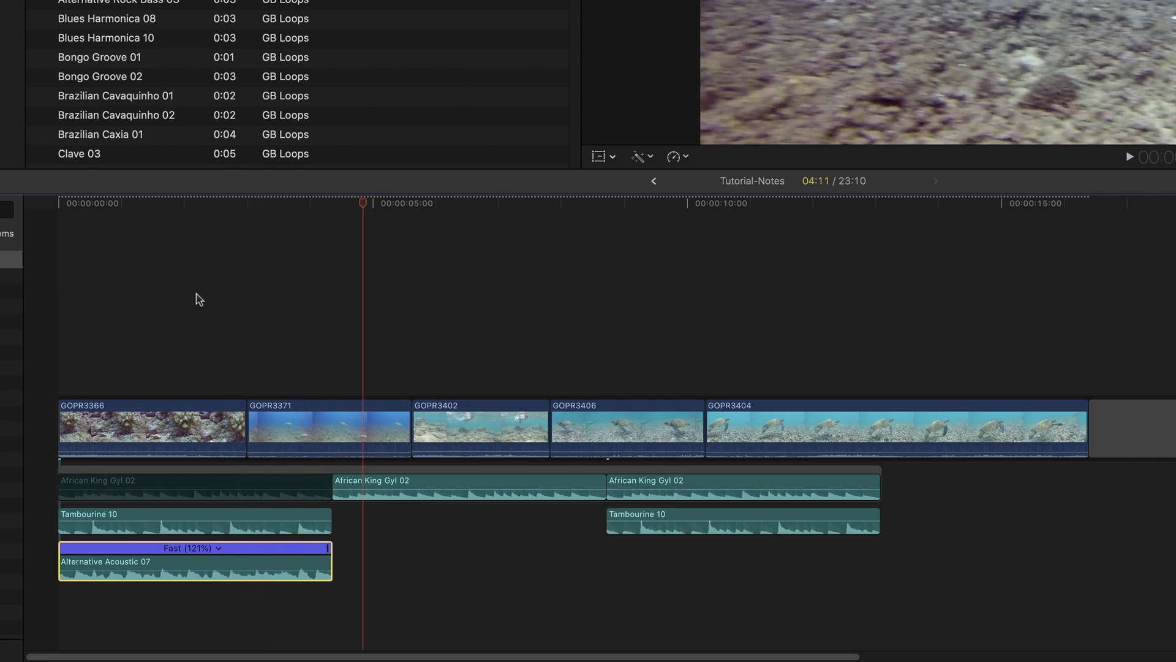
pyautogui.press('j')
pyautogui.press('j')
pyautogui.press('j')
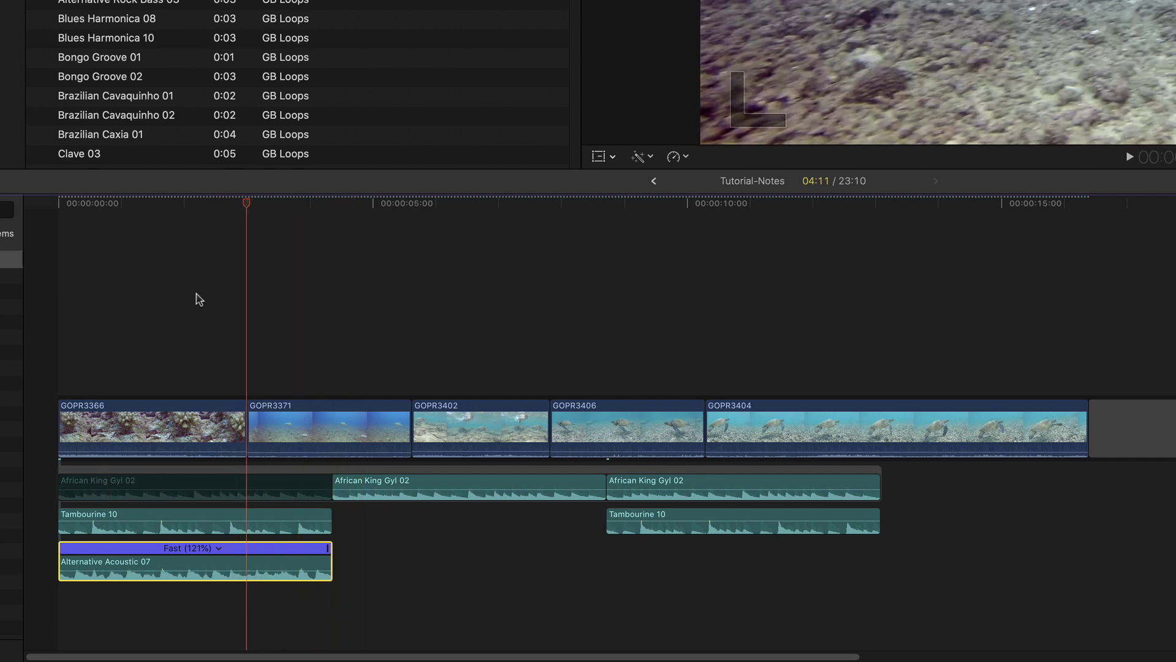
pyautogui.press('space')
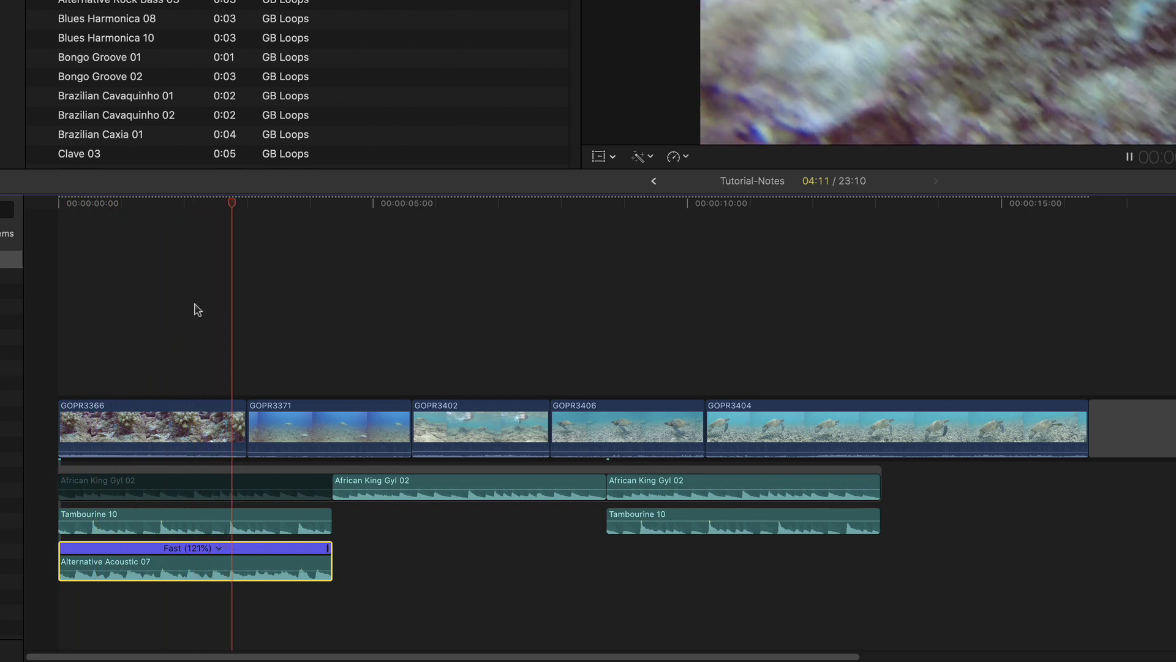
pyautogui.press('space')
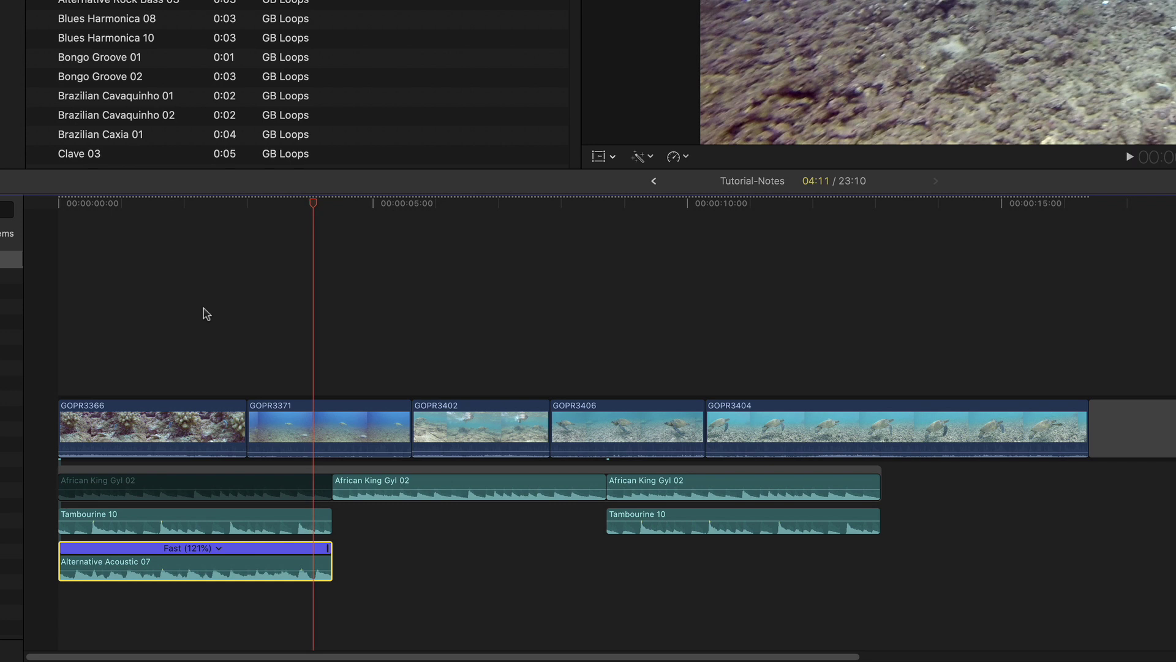